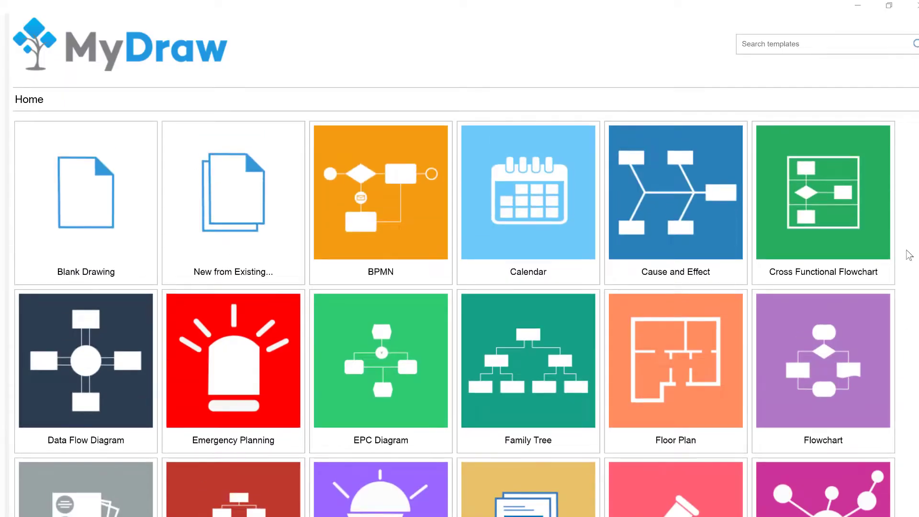
- Scroll down through the Home template gallery's categories, from Flyers to Workflow Diagram
scroll(909, 255, "down", 3)
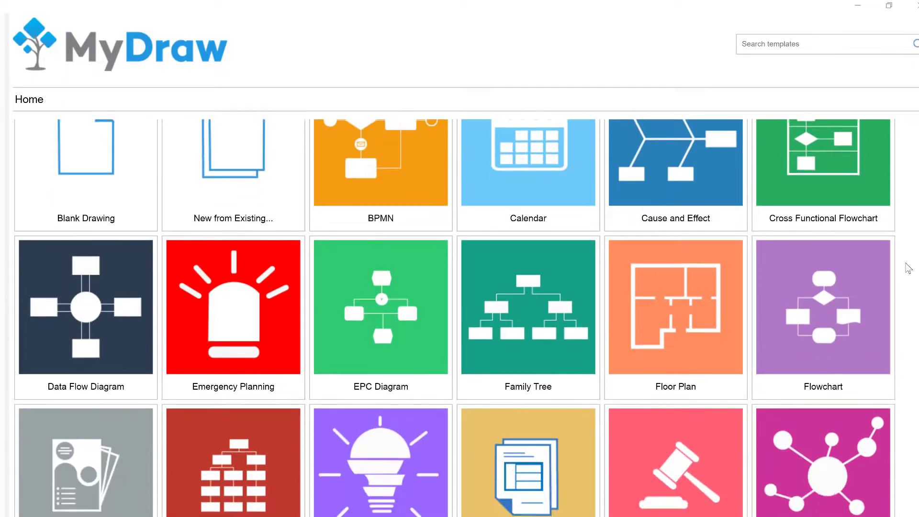
scroll(914, 299, "down", 5)
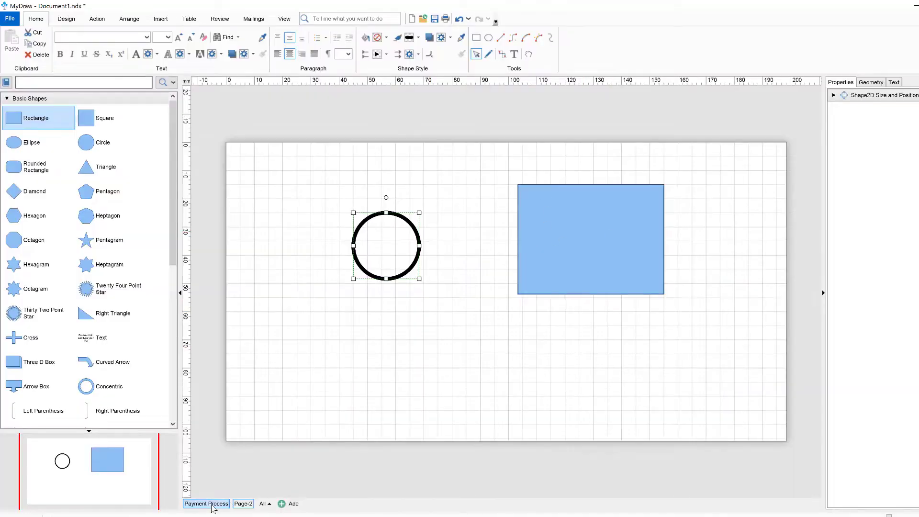
- View the Payment Process and Page-2 pages and list all pages, then compare Design themes with Visio's
left_click(212, 505)
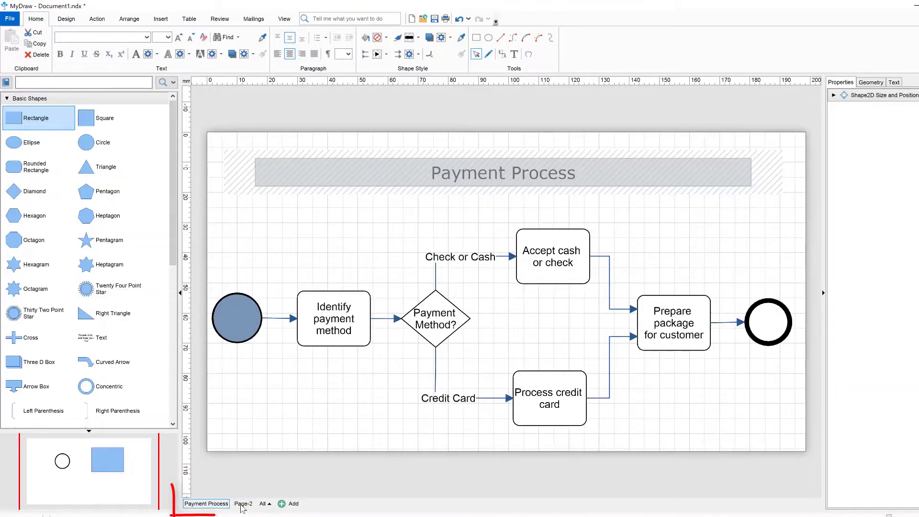
left_click(244, 504)
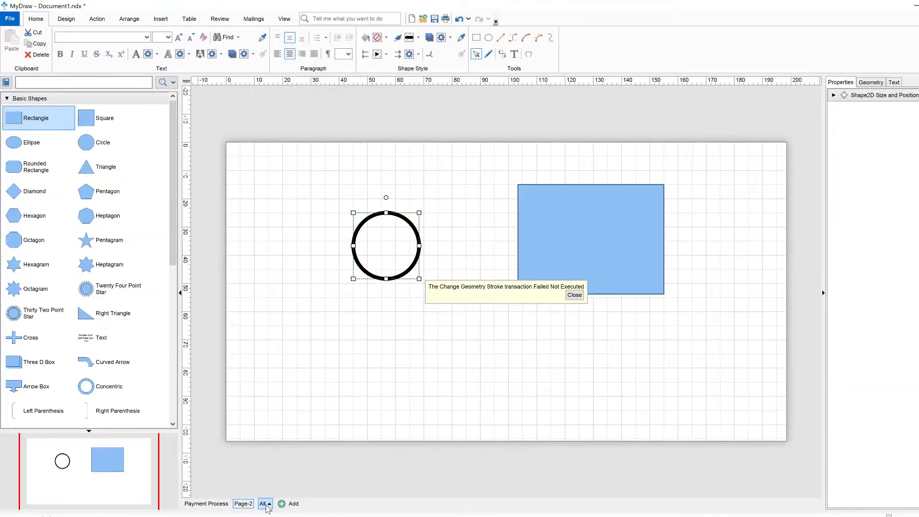
left_click(265, 504)
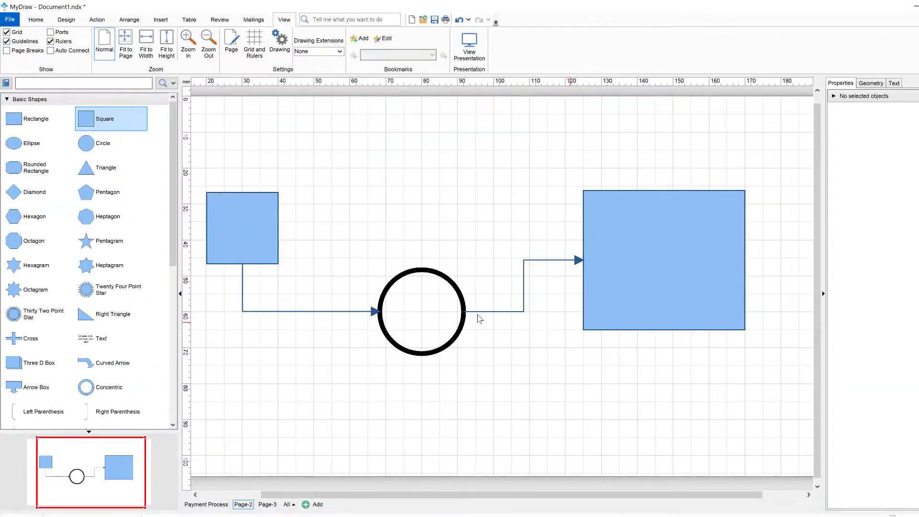
scroll(479, 319, "down", 3)
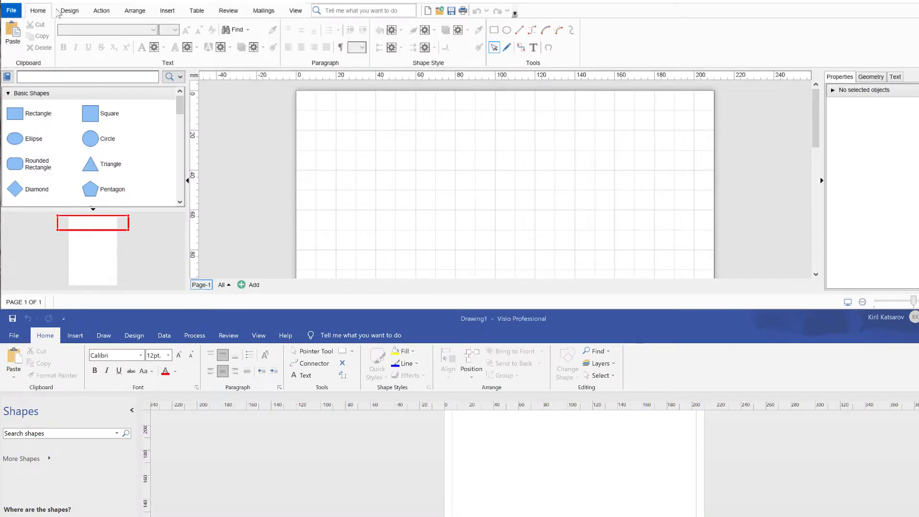
left_click(69, 12)
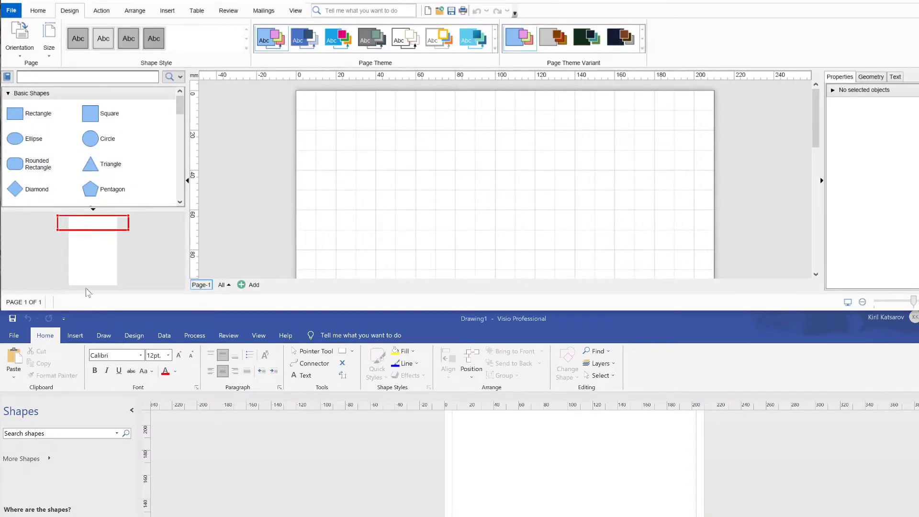
left_click(134, 336)
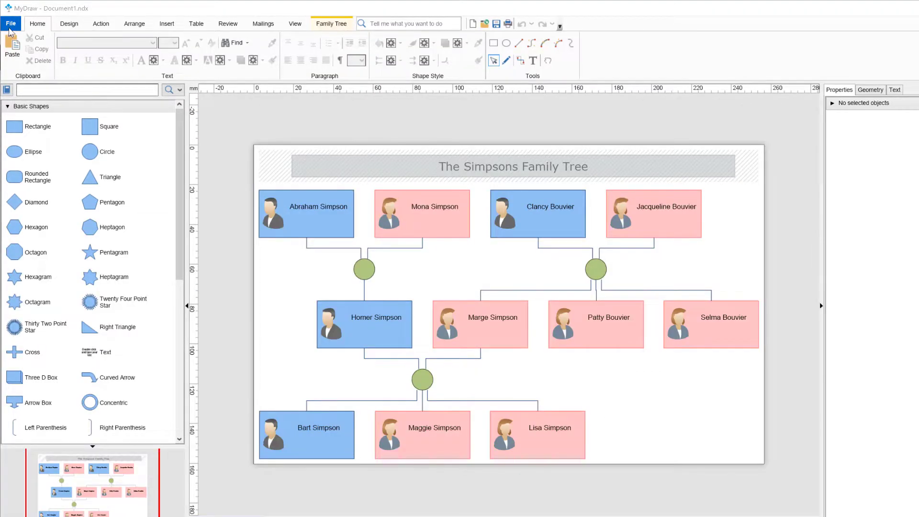
- Show the Import Visio Drawing dialog and the Visio file types offered by Export to Visio
left_click(11, 27)
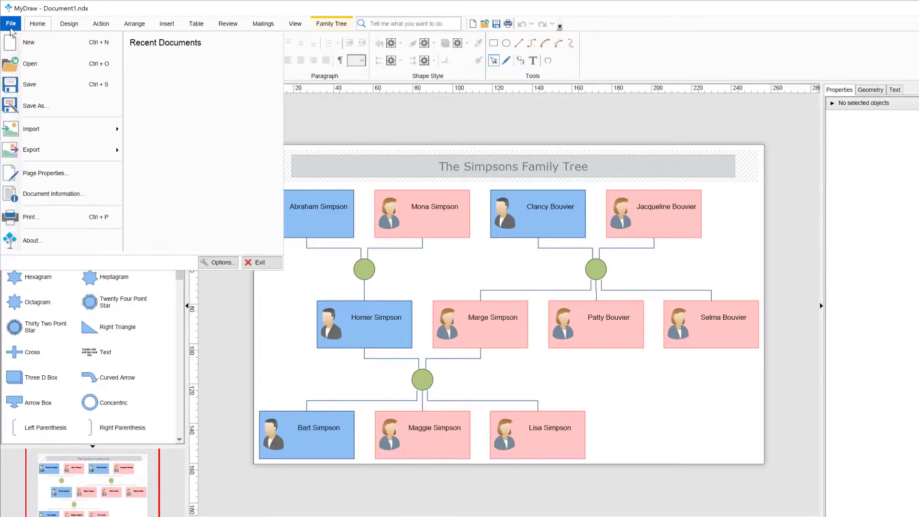
mouse_move(43, 134)
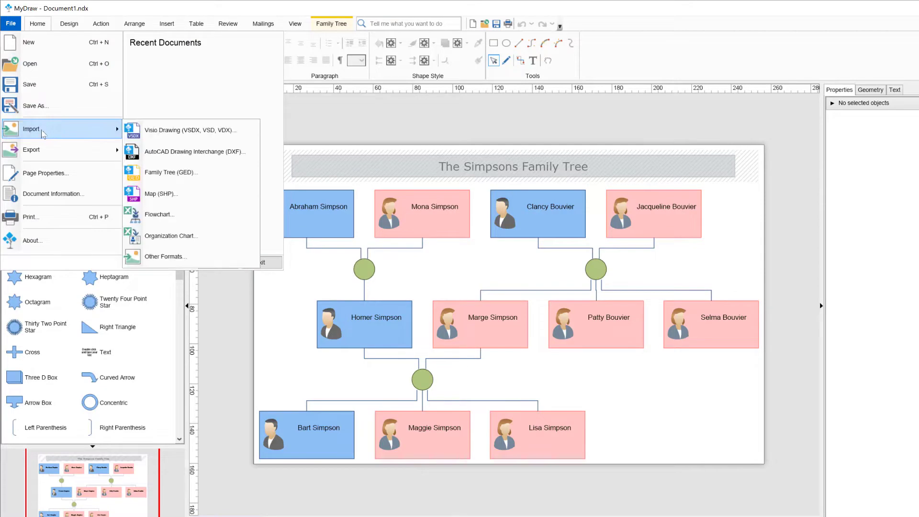
left_click(181, 134)
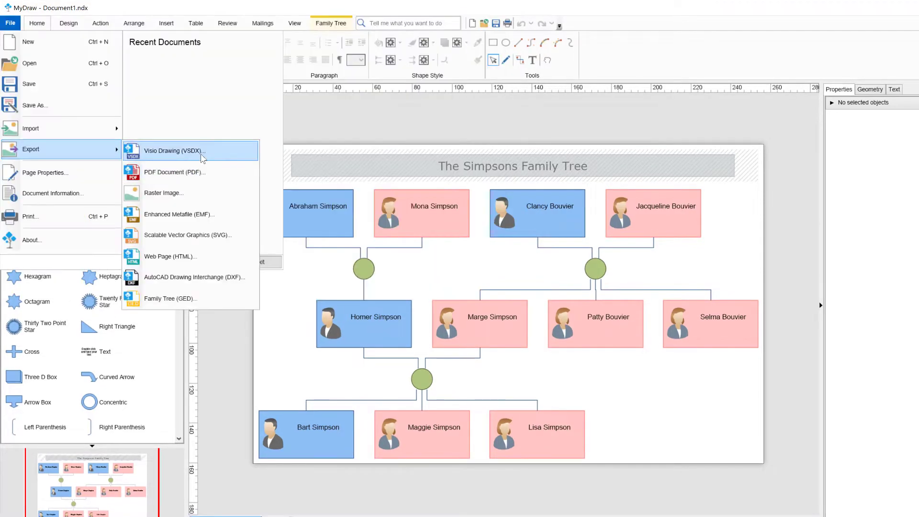
left_click(201, 152)
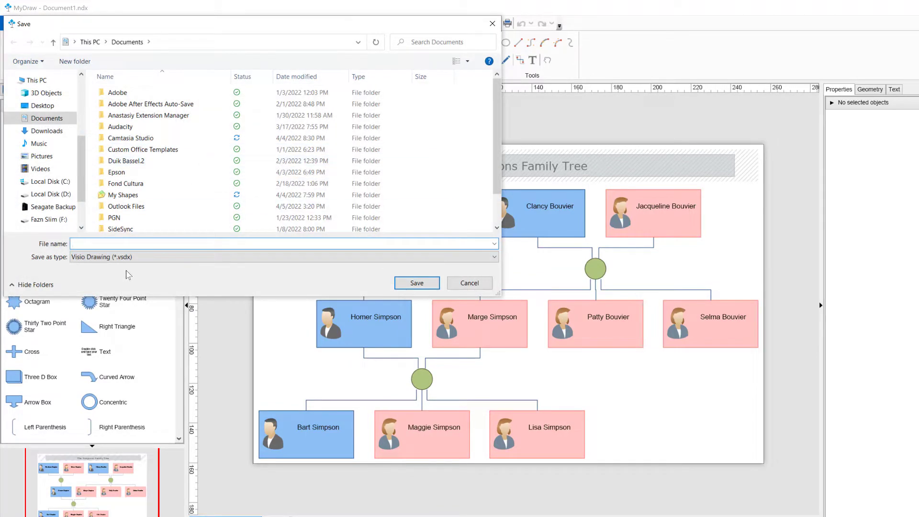
left_click(168, 257)
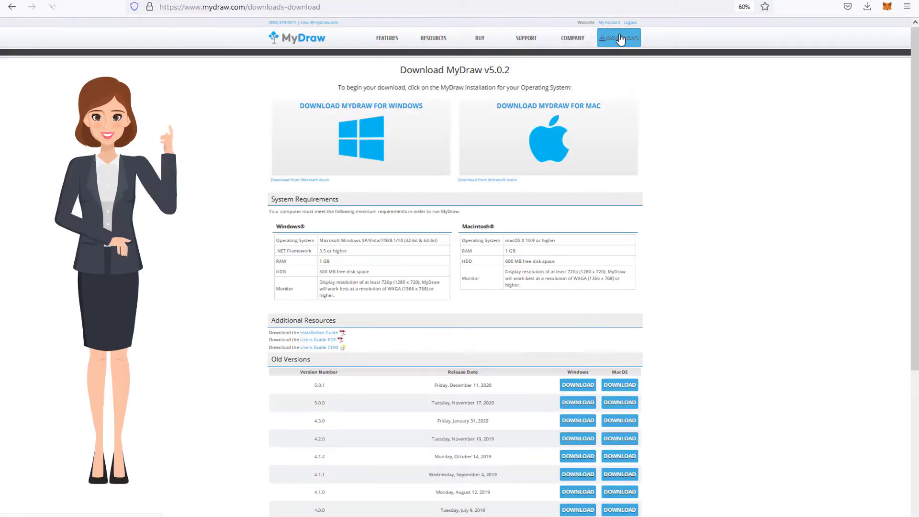
- Download the MyDraw v5.0.2 installer for Windows from mydraw.com
left_click(427, 136)
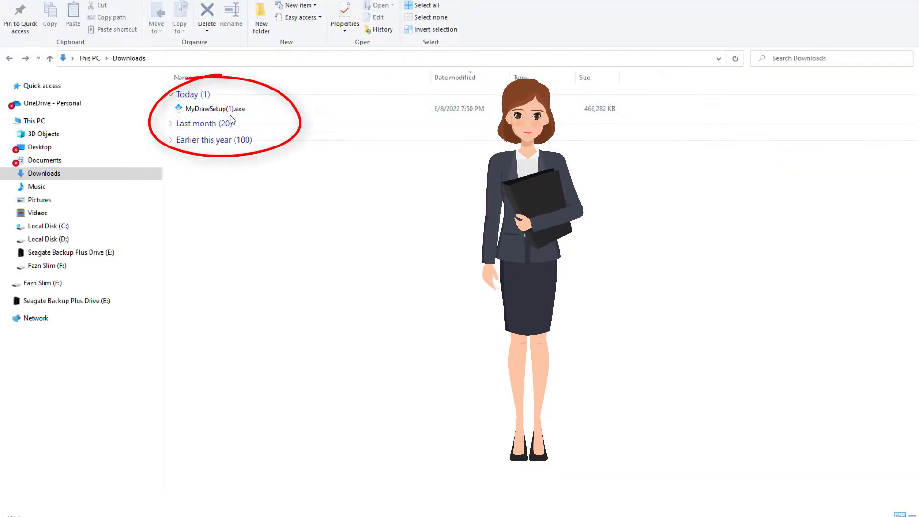
- Select MyDrawSetup(1).exe under Today in the Downloads folder
left_click(233, 110)
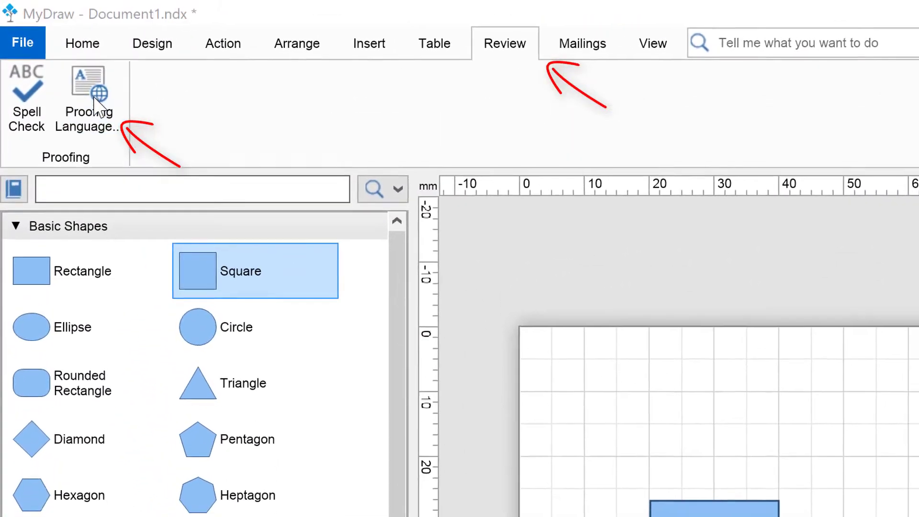
- Open Proofing Language to see the spell-check languages in Select Dictionary
left_click(98, 106)
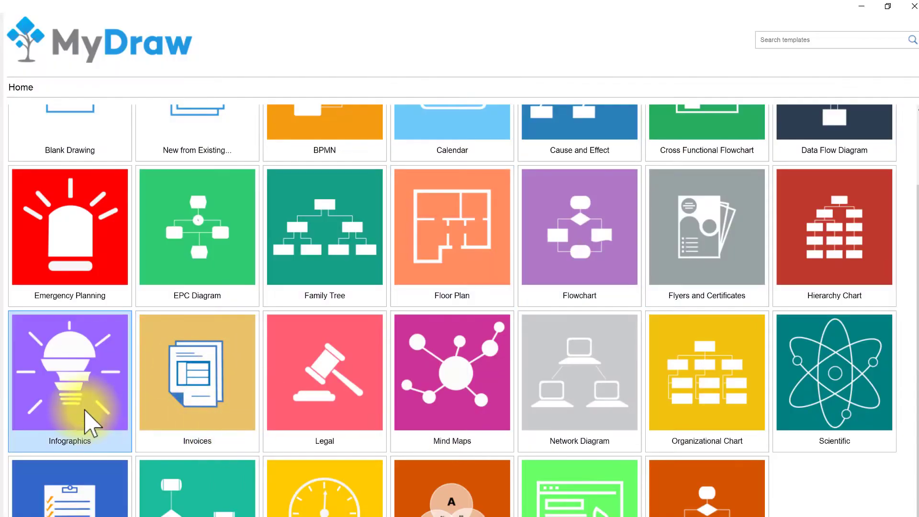
- Open the Concept Model Infographic from Infographics > Marketing as a new drawing
left_click(91, 411)
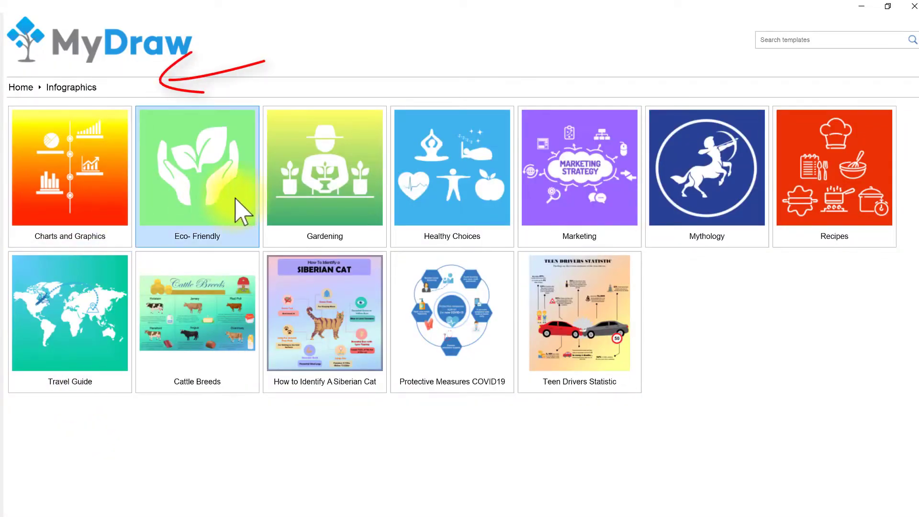
left_click(615, 196)
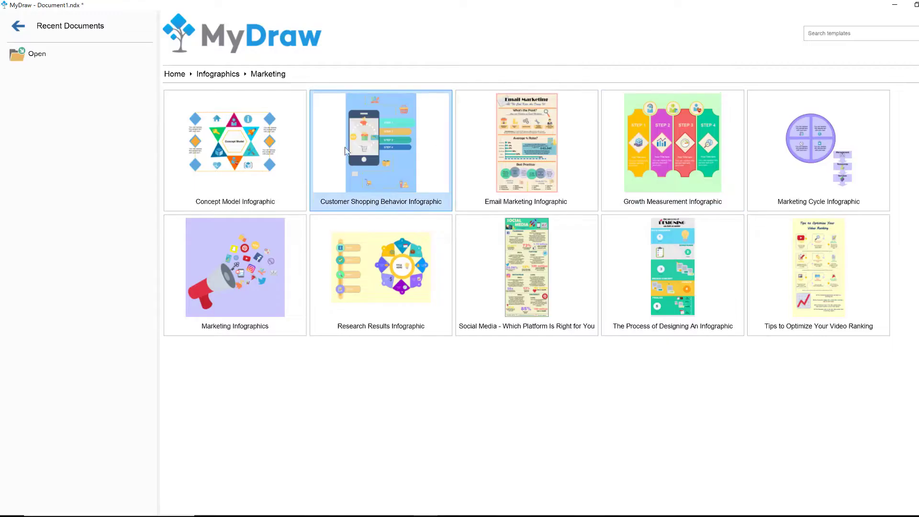
double_click(235, 143)
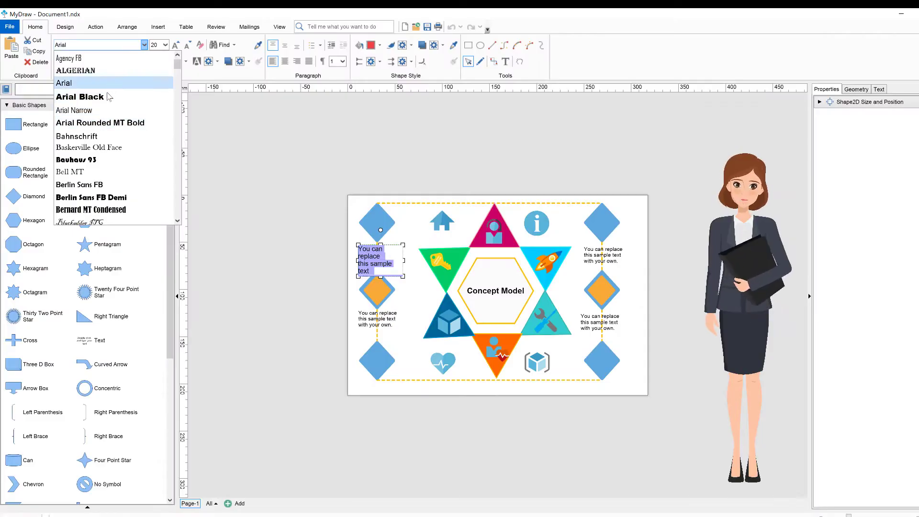
- Make a caption Arial Black reading 'New information', remove the info icon, and export to VSDX
left_click(96, 95)
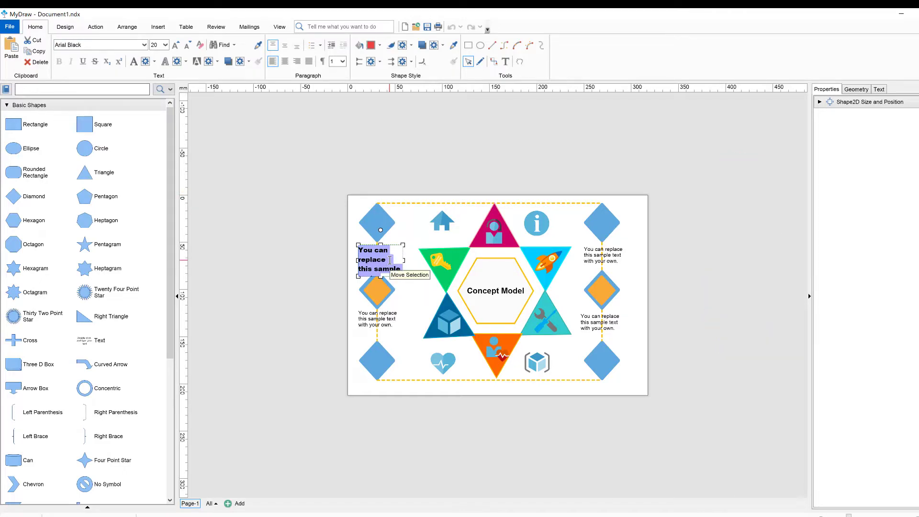
type("New information")
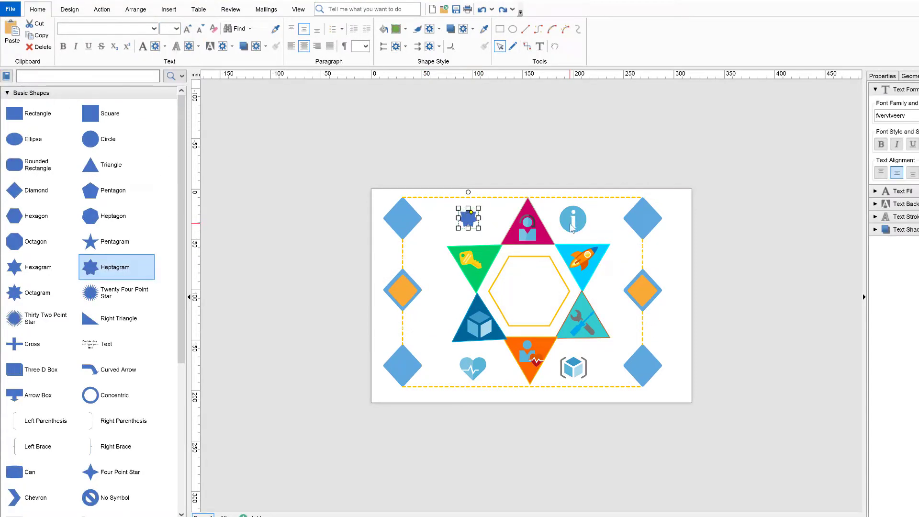
left_click(573, 225)
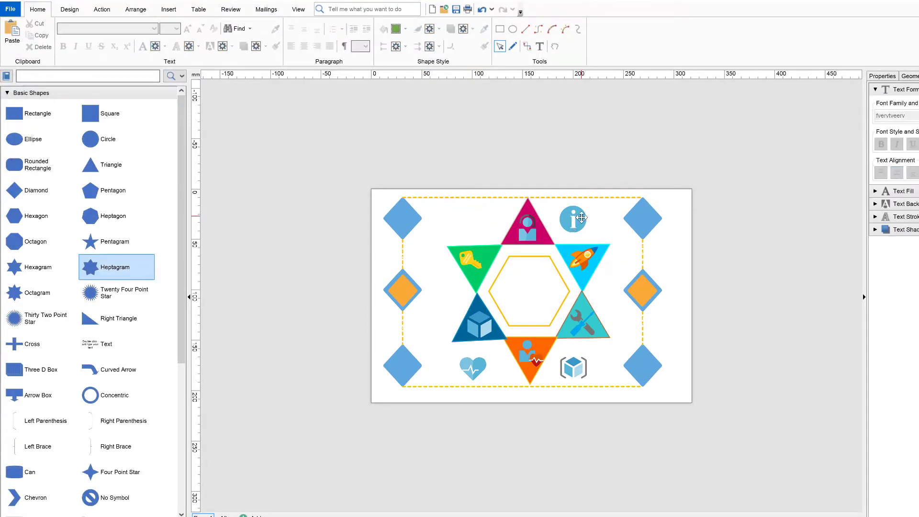
key("ctrl+z")
key("ctrl+z")
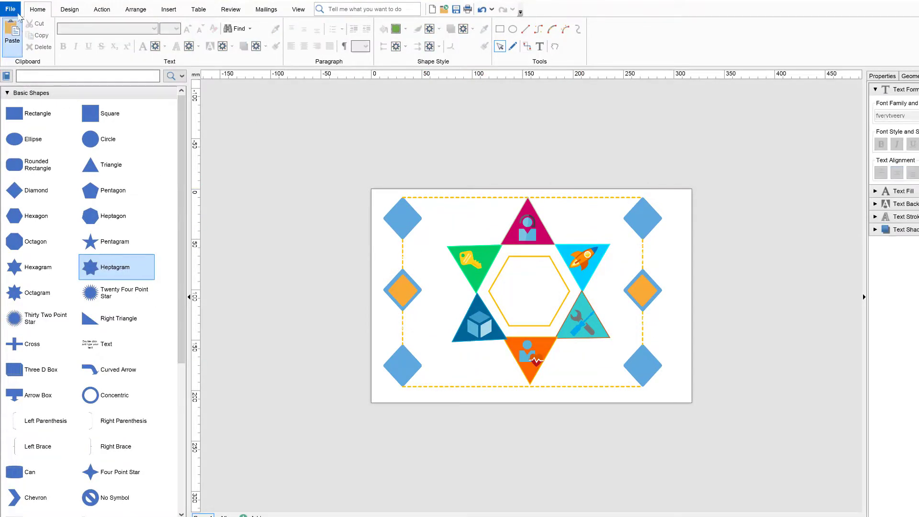
left_click(10, 9)
mouse_move(10, 139)
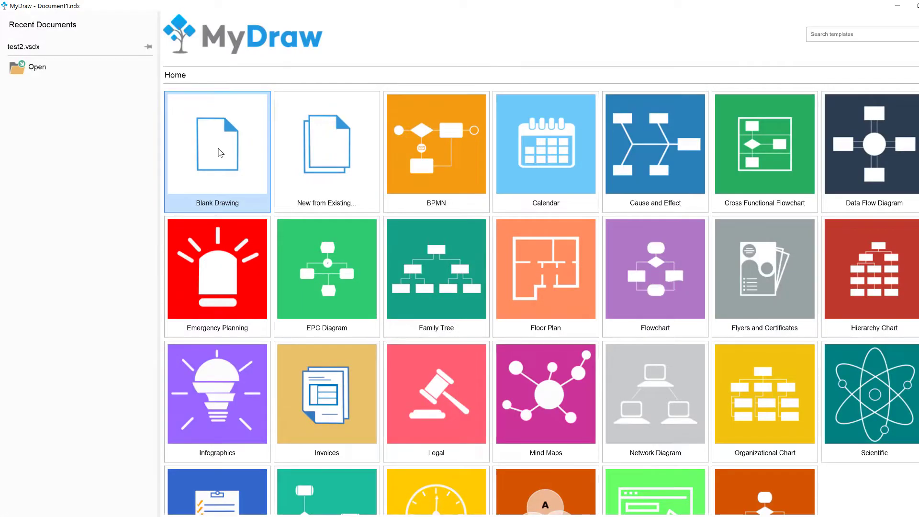
- Create a Blank Drawing with Metric template units
left_click(220, 153)
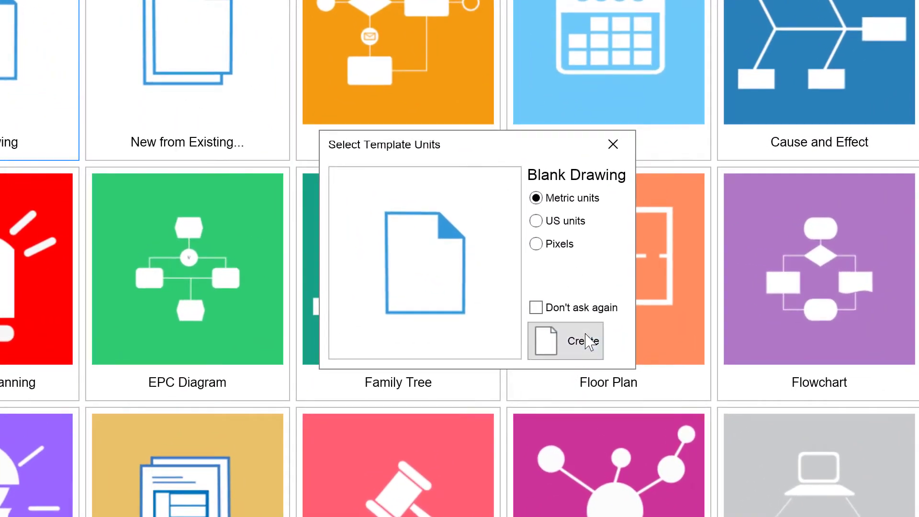
left_click(589, 341)
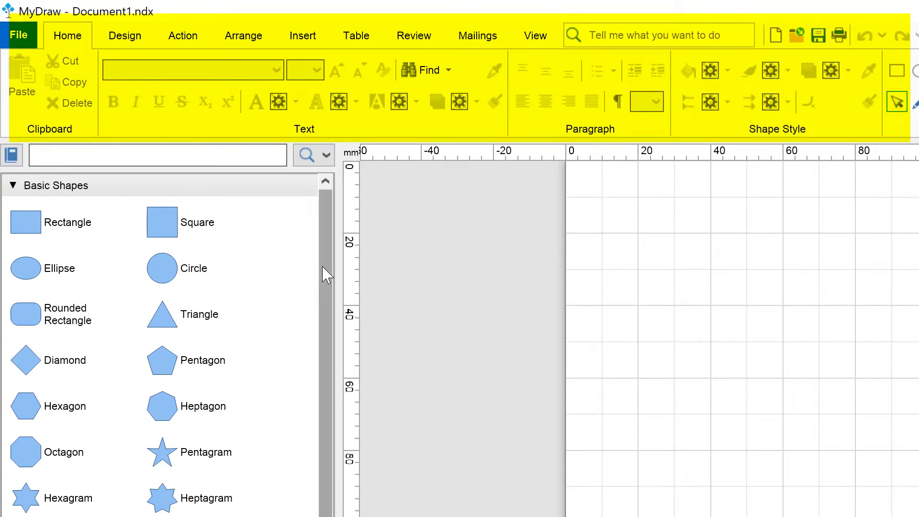
- Browse the Design, Action, Arrange, Insert, Table, Review and Mailings ribbon tabs
left_click(125, 35)
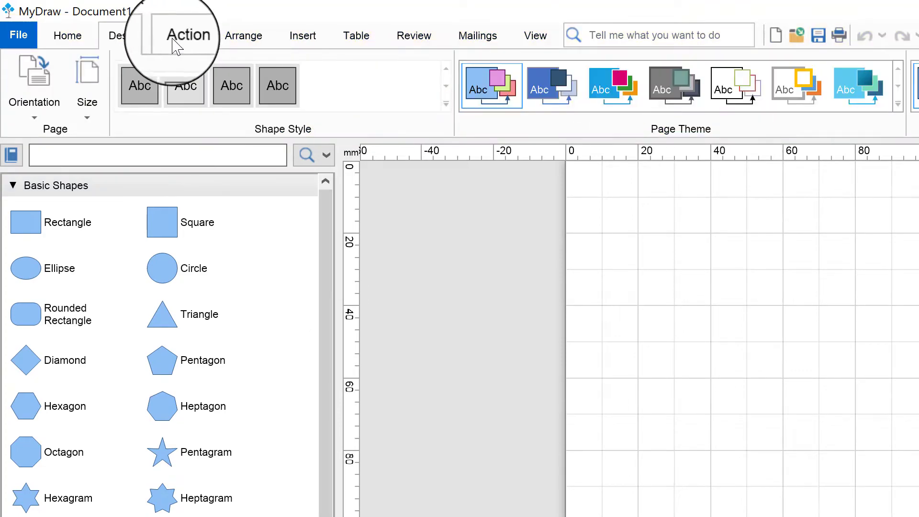
left_click(211, 42)
left_click(244, 37)
left_click(302, 36)
left_click(356, 36)
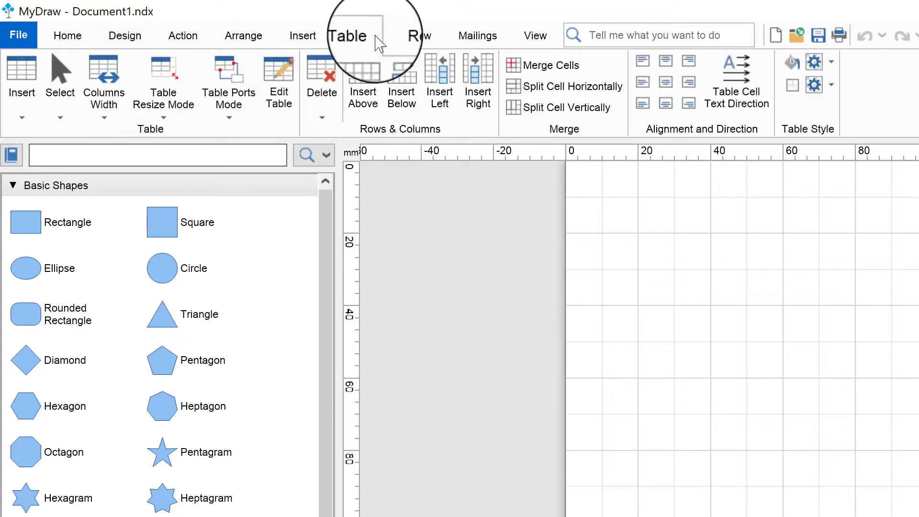
left_click(430, 42)
left_click(484, 41)
- Show the View settings with Grid, Guidelines, Ports and Rulers switched on
left_click(537, 41)
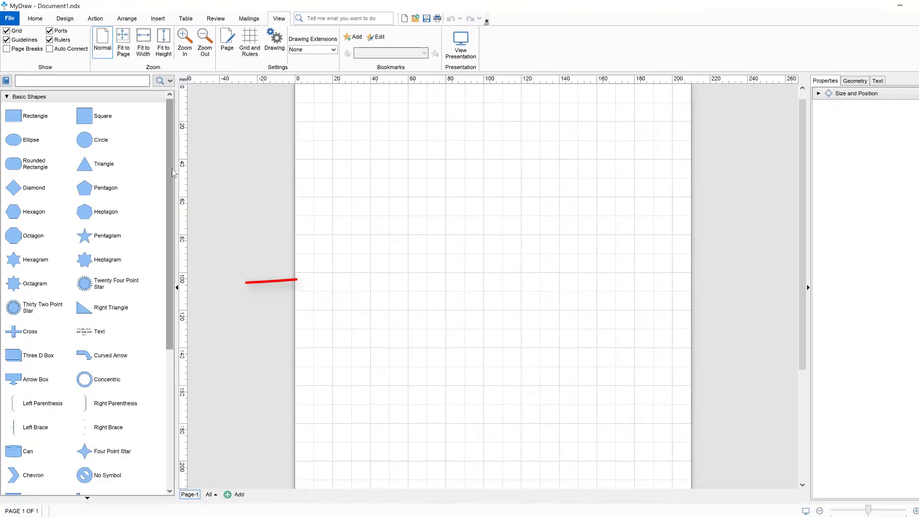
scroll(171, 169, "down", 3)
scroll(144, 239, "down", 5)
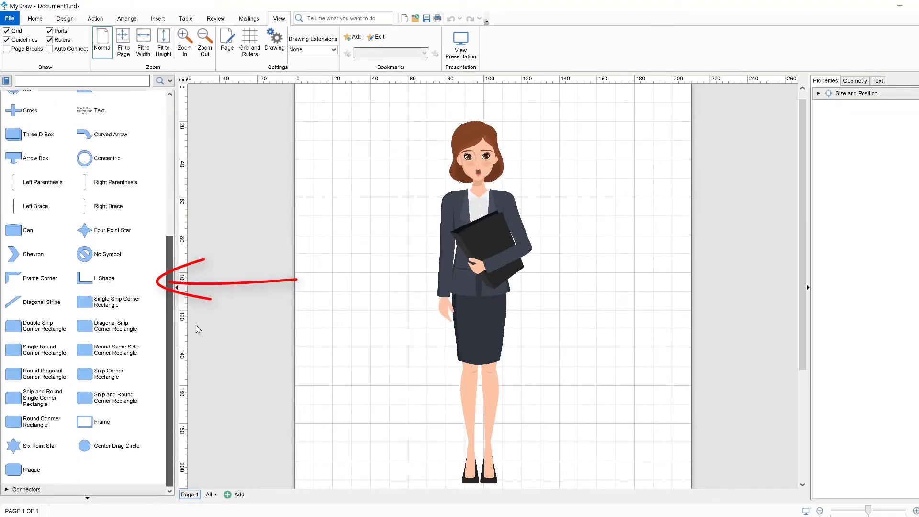
scroll(144, 240, "up", 5)
scroll(96, 192, "up", 3)
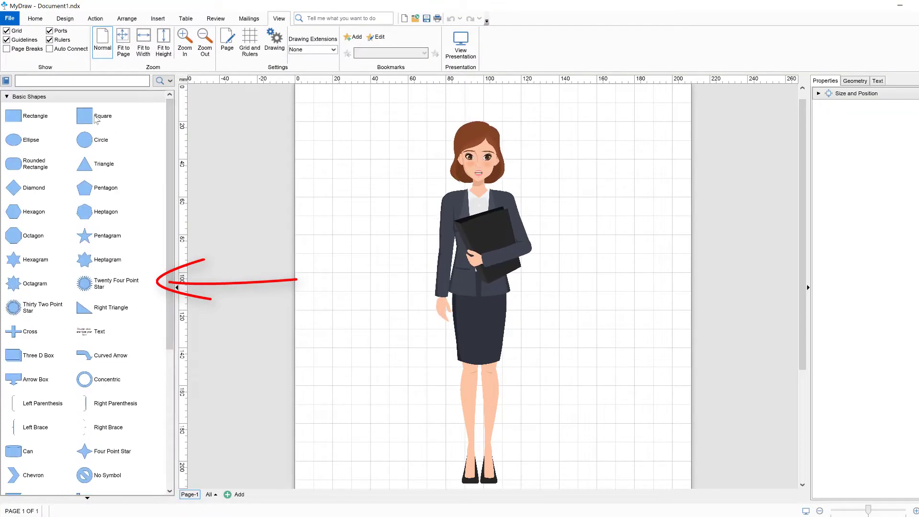
- Collapse Basic Shapes, then expand and collapse the Connector shapes group
left_click(76, 98)
left_click(10, 107)
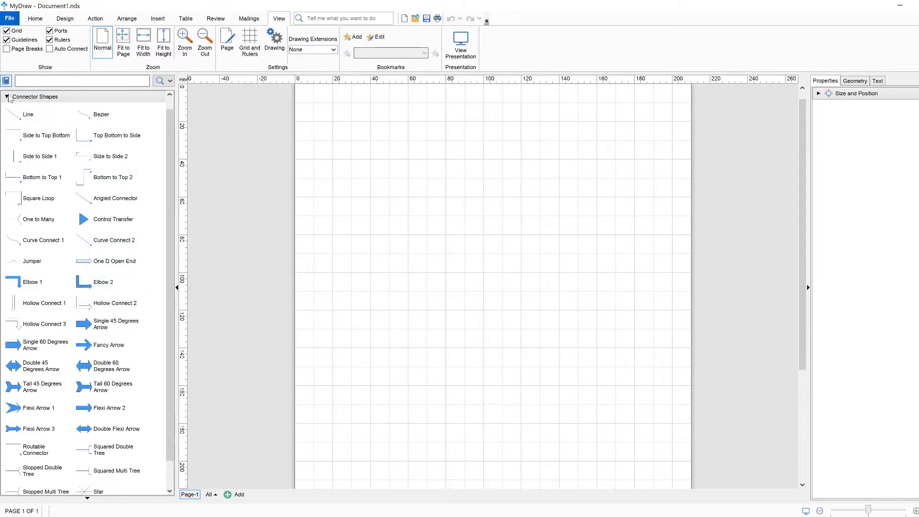
left_click(8, 97)
- Add the Arrow Shapes library from General via the Library Gallery, then zoom onto the flowchart top
left_click(6, 81)
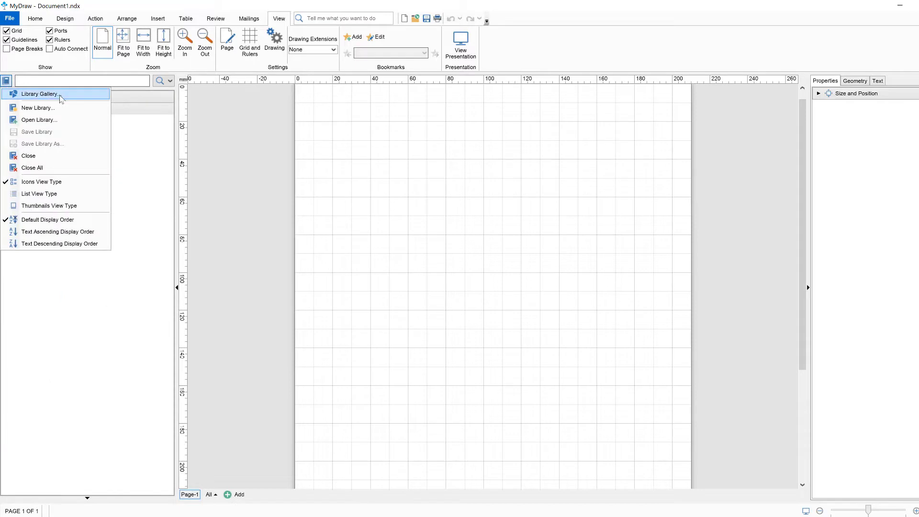
left_click(53, 95)
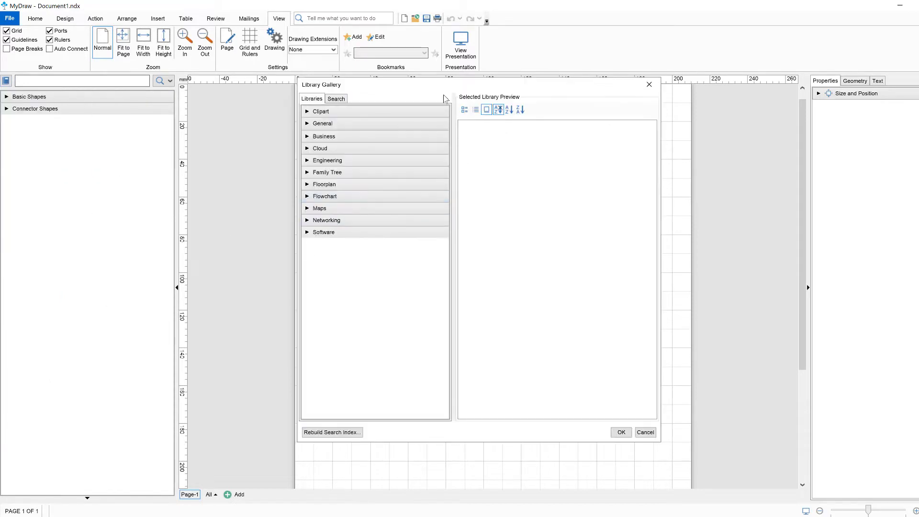
left_click(363, 123)
left_click(316, 146)
left_click(620, 432)
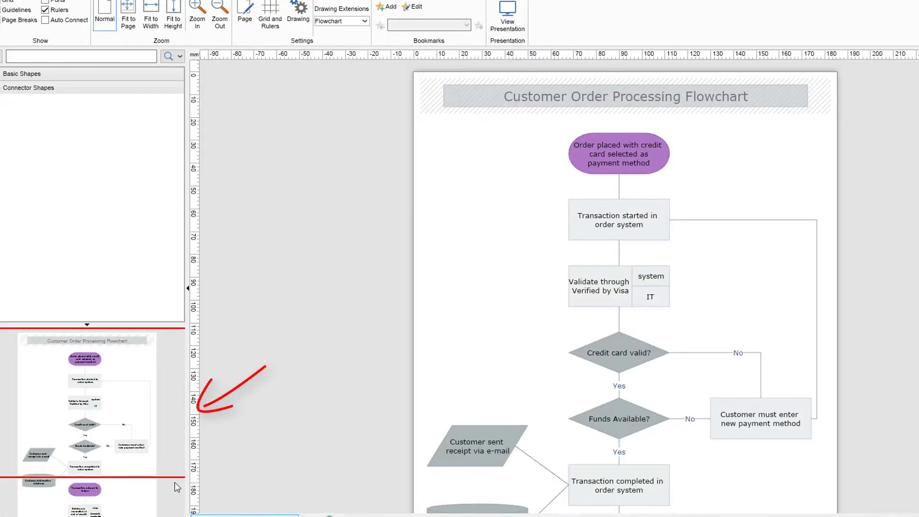
left_click_drag(175, 477, 154, 407)
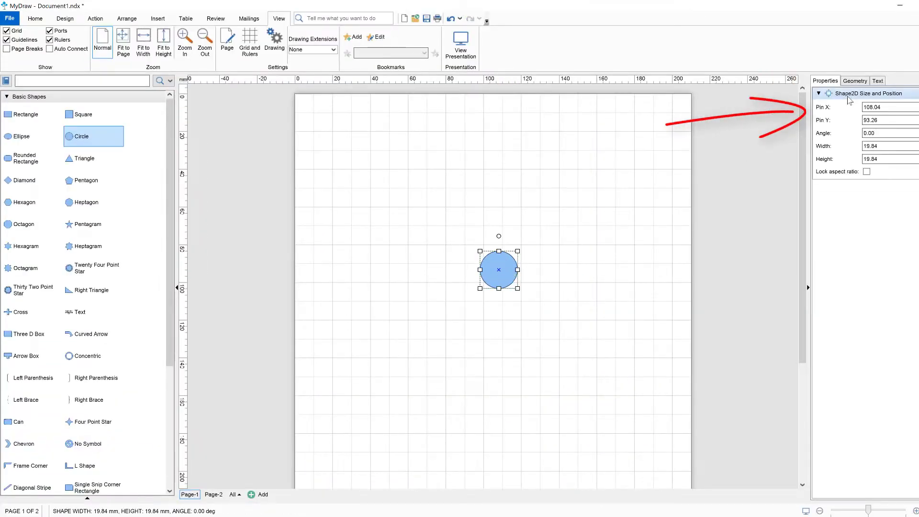
- Give the circle a plain colour fill and open its shadow settings
left_click(855, 81)
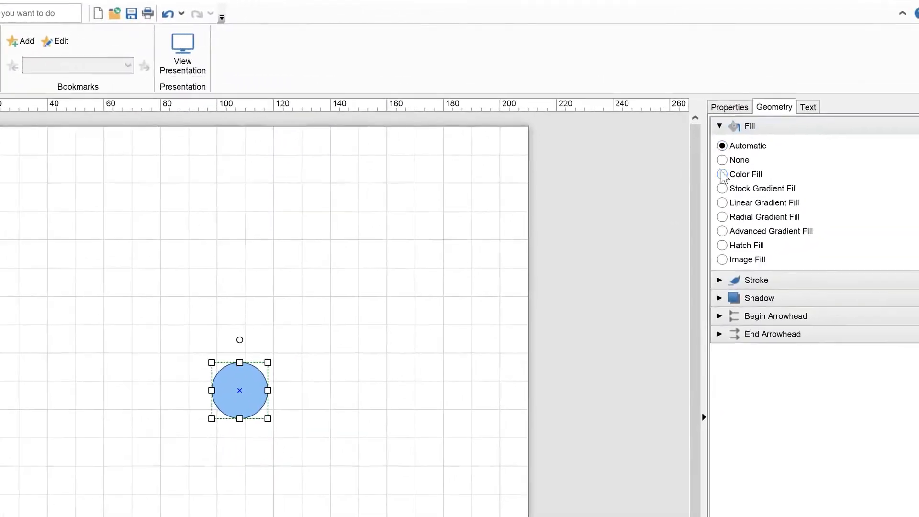
left_click(723, 174)
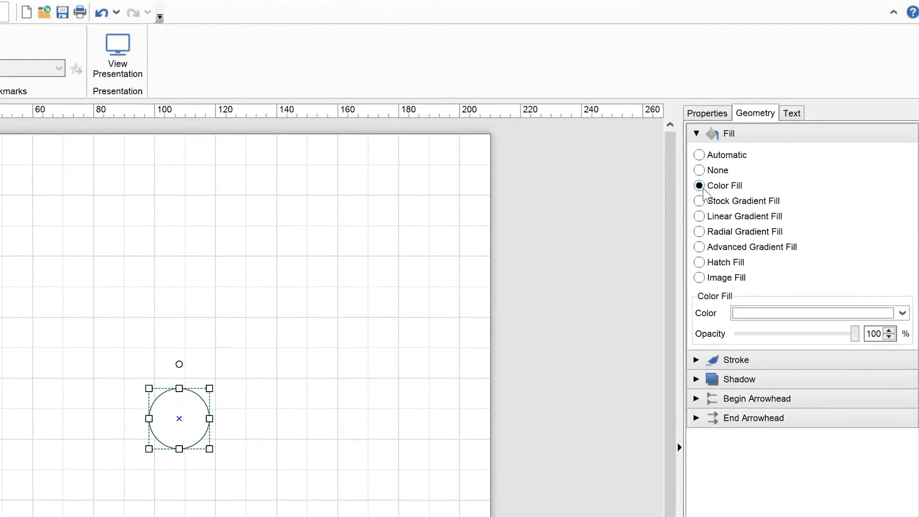
left_click(698, 399)
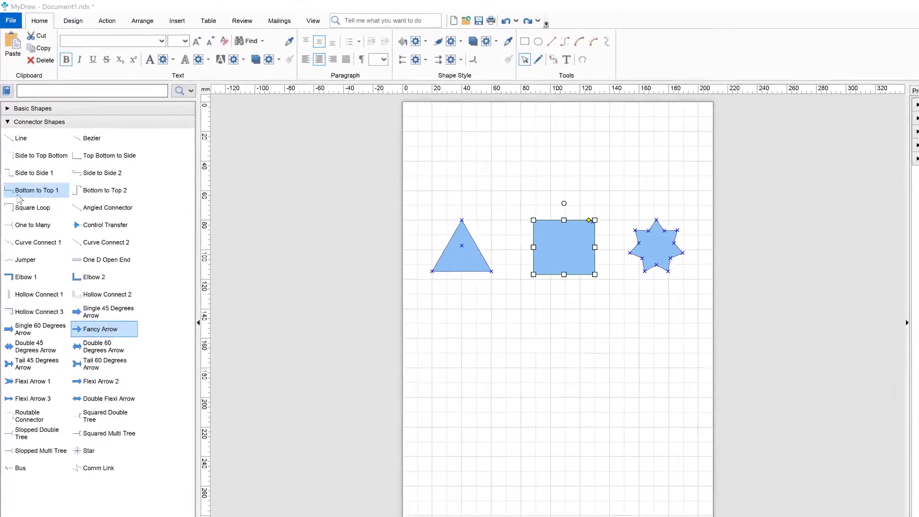
- Move the triangle below the square
left_click(7, 102)
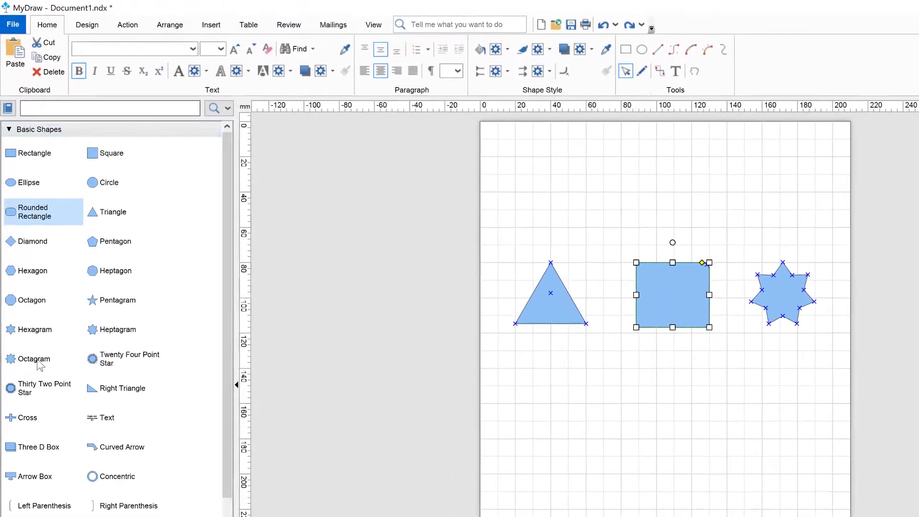
scroll(41, 365, "down", 5)
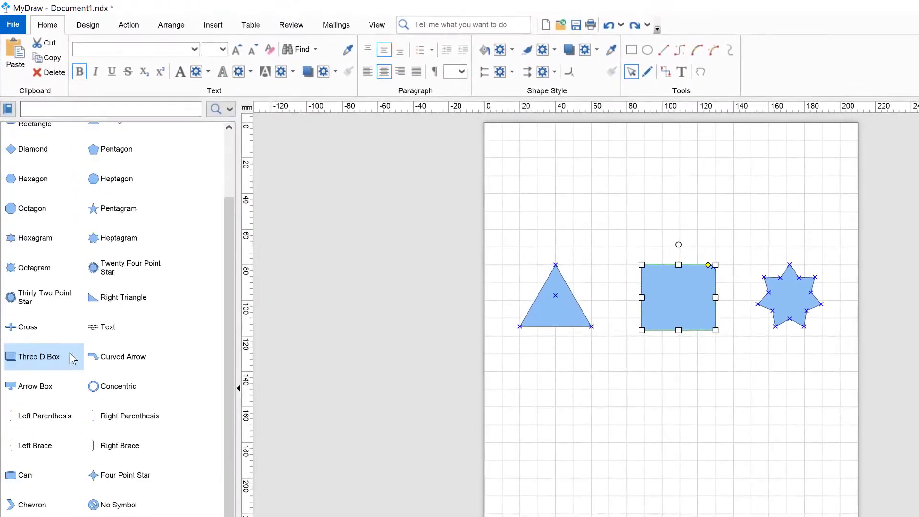
scroll(138, 351, "up", 5)
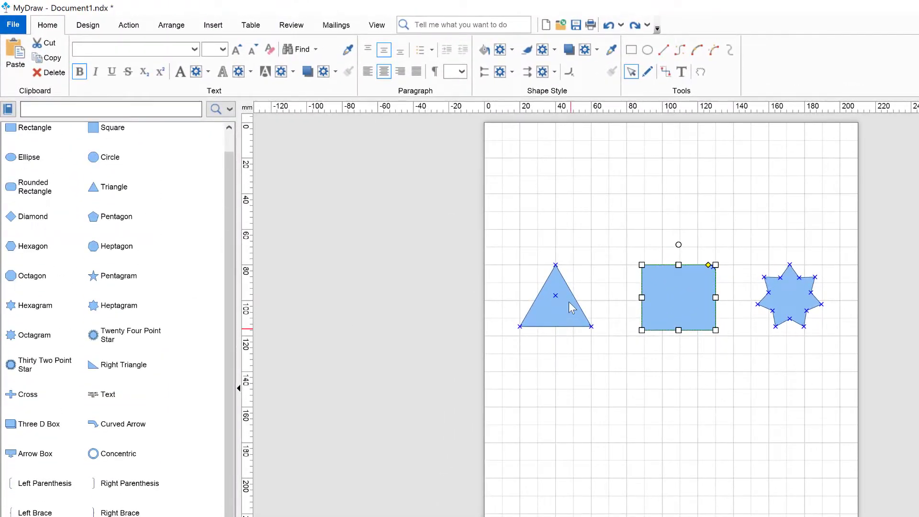
left_click_drag(572, 308, 661, 419)
left_click(576, 322)
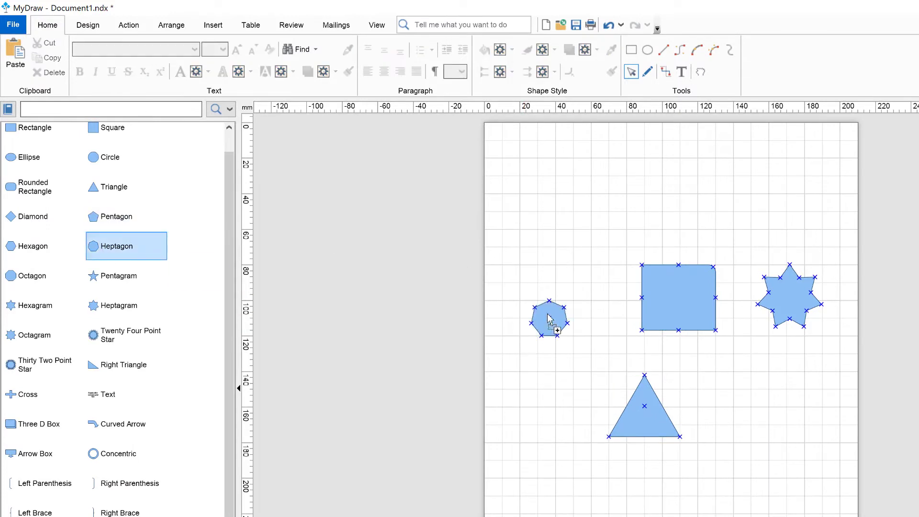
- Add a heptagon, enlarge it and position it beside the square
left_click_drag(554, 311, 555, 310)
left_click_drag(603, 248, 616, 235)
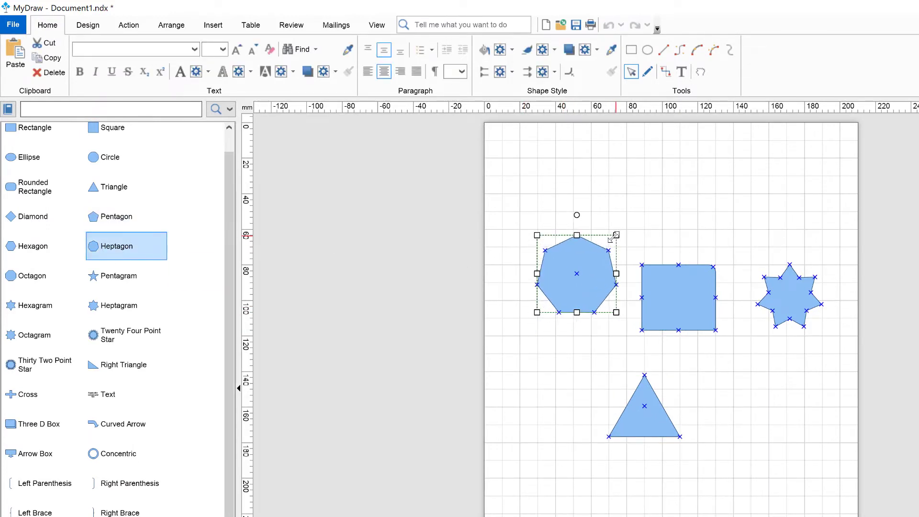
left_click_drag(568, 300, 564, 301)
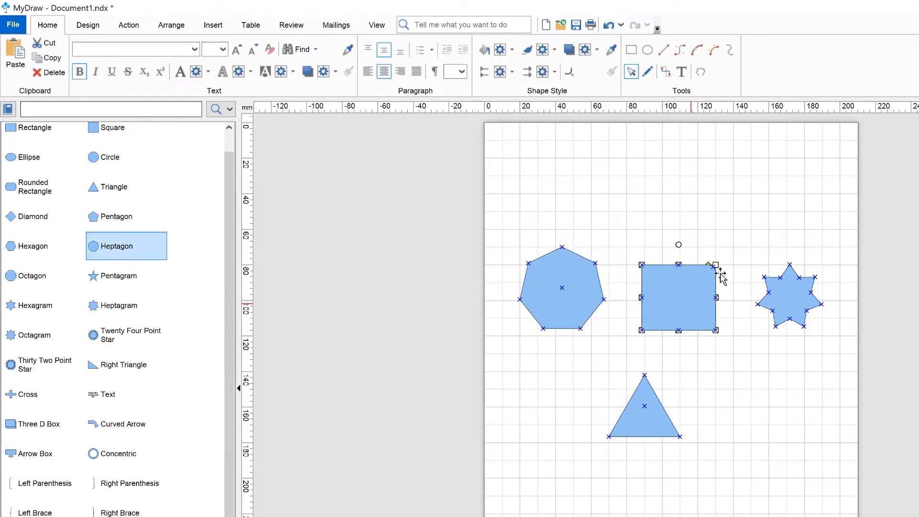
left_click(741, 225)
left_click_drag(755, 331, 768, 325)
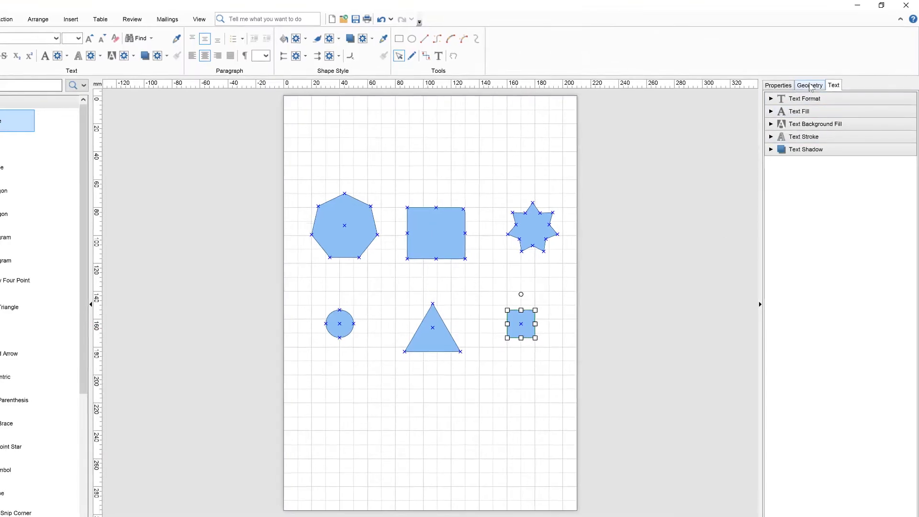
- Review the small square's properties, then fill the triangle with orange
left_click(810, 85)
left_click(790, 86)
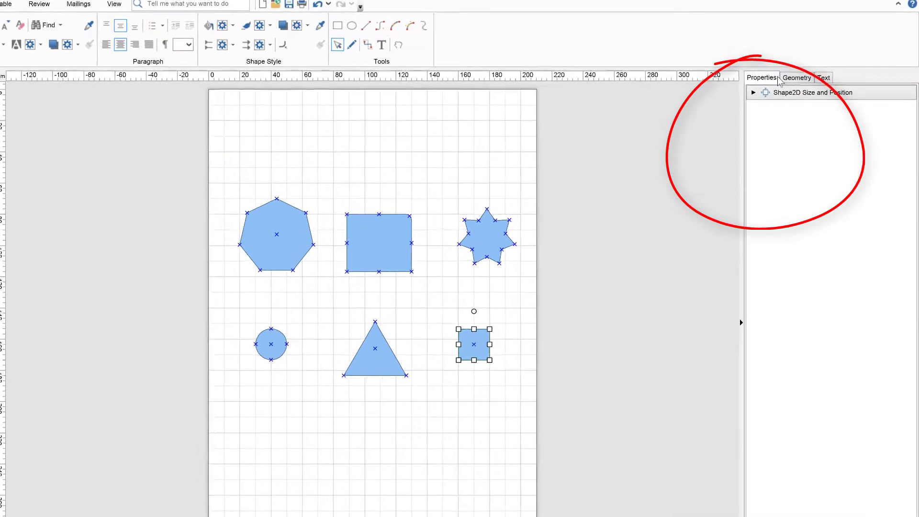
left_click(780, 79)
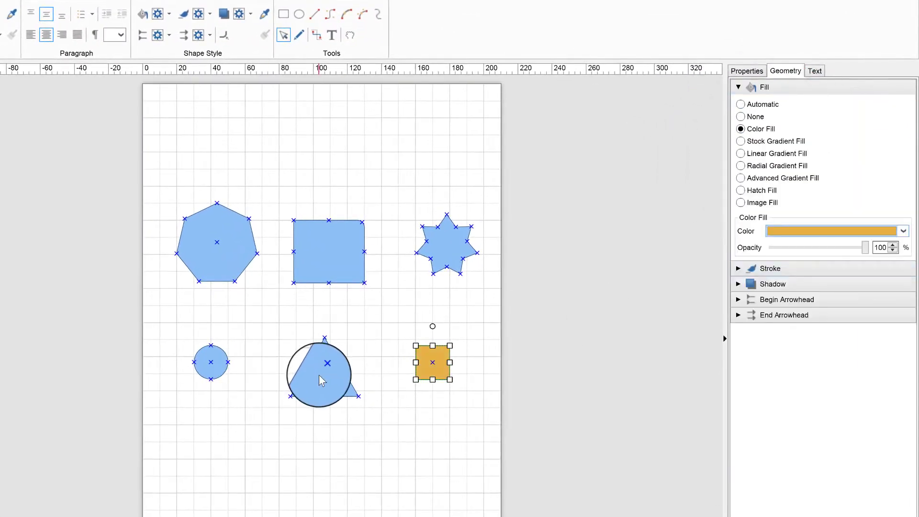
left_click(320, 378)
left_click(741, 128)
left_click(903, 231)
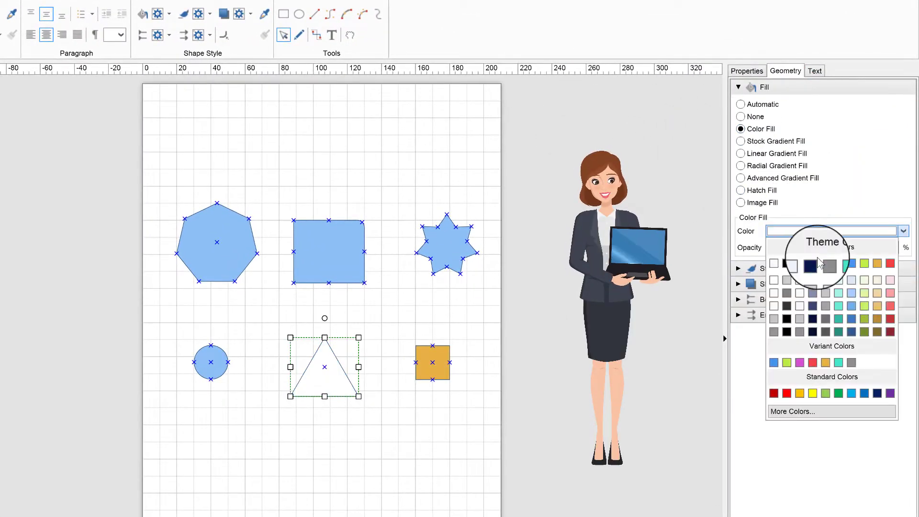
left_click(877, 306)
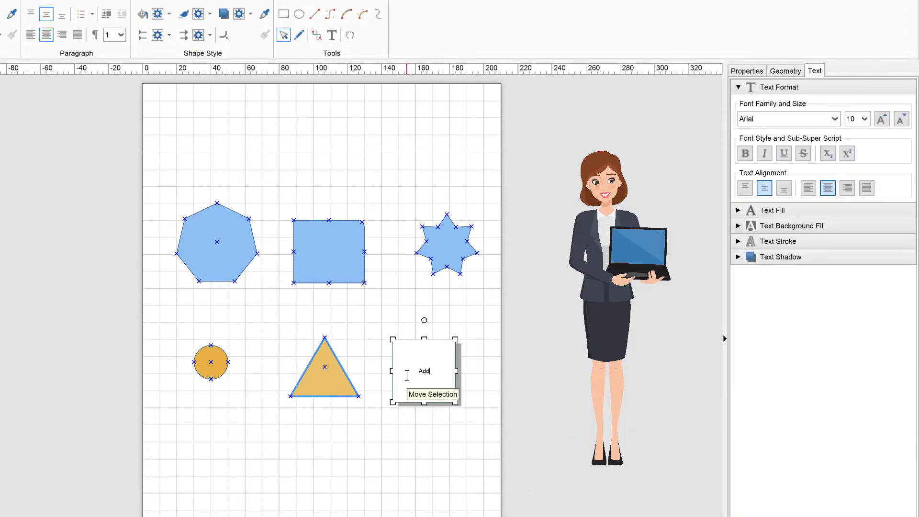
- Type 'ur te' into the square and connect the triangle to it
type("ur text here")
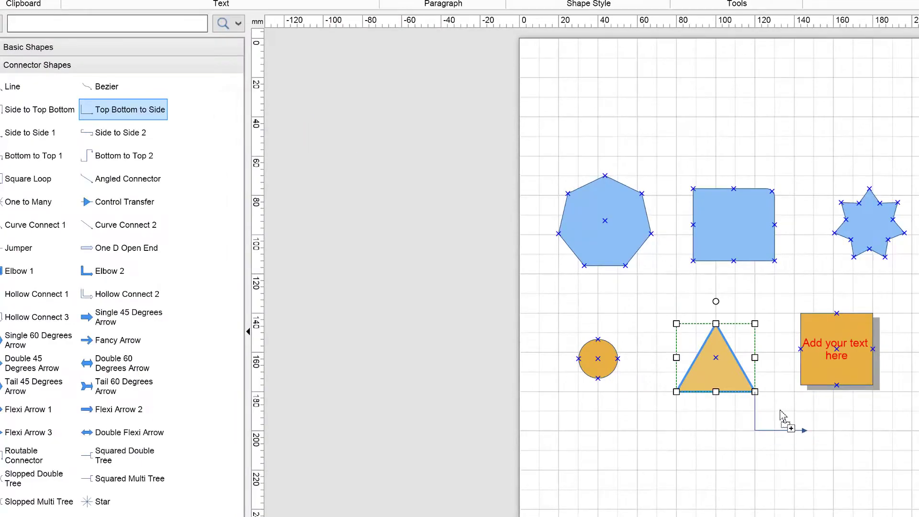
left_click_drag(780, 416, 800, 348)
left_click_drag(864, 377, 857, 466)
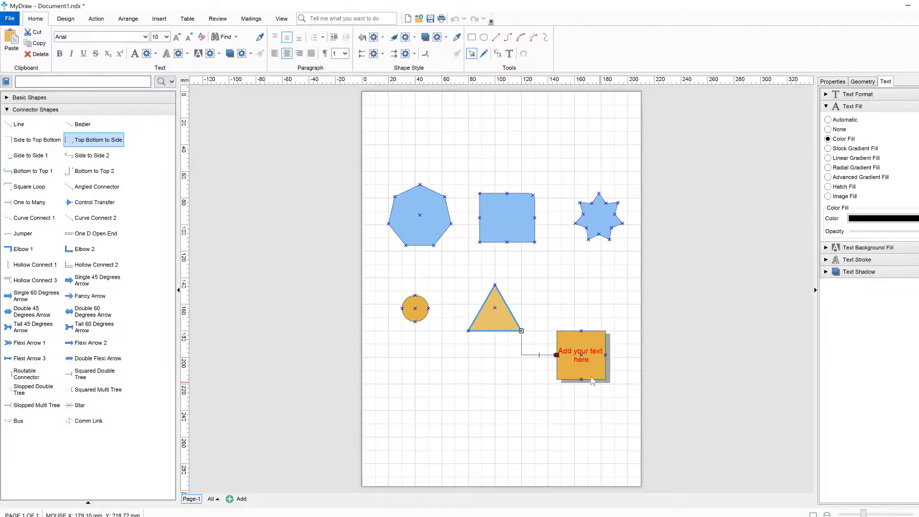
left_click(592, 381)
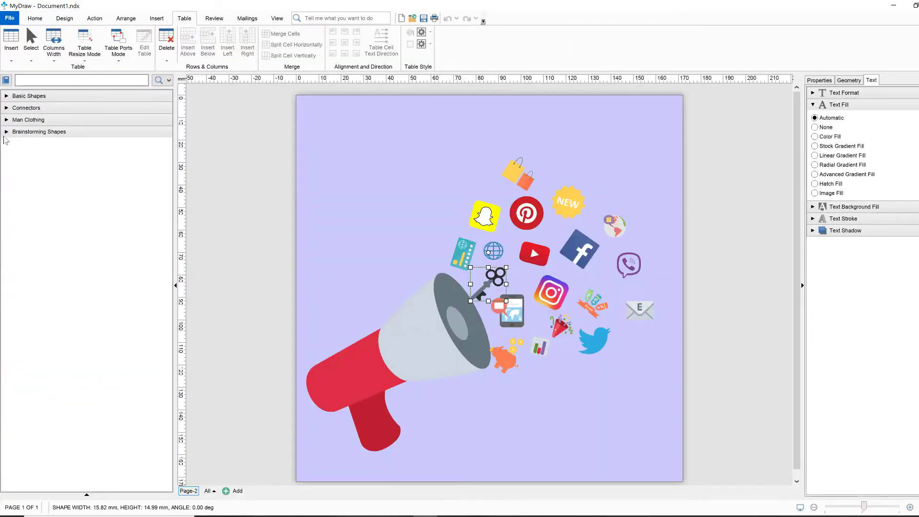
- Place a smiley, a highlight burst and a medal from Brainstorming Shapes on the megaphone illustration
left_click(7, 132)
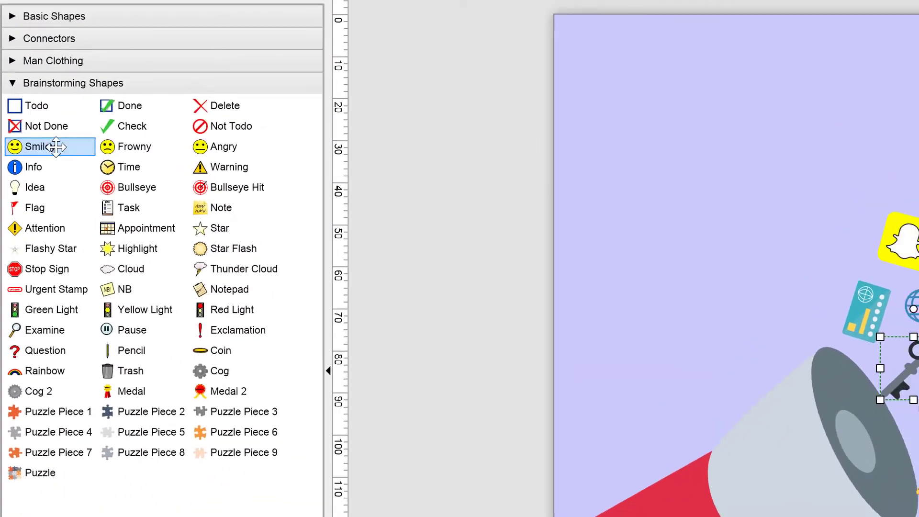
left_click_drag(56, 146, 548, 164)
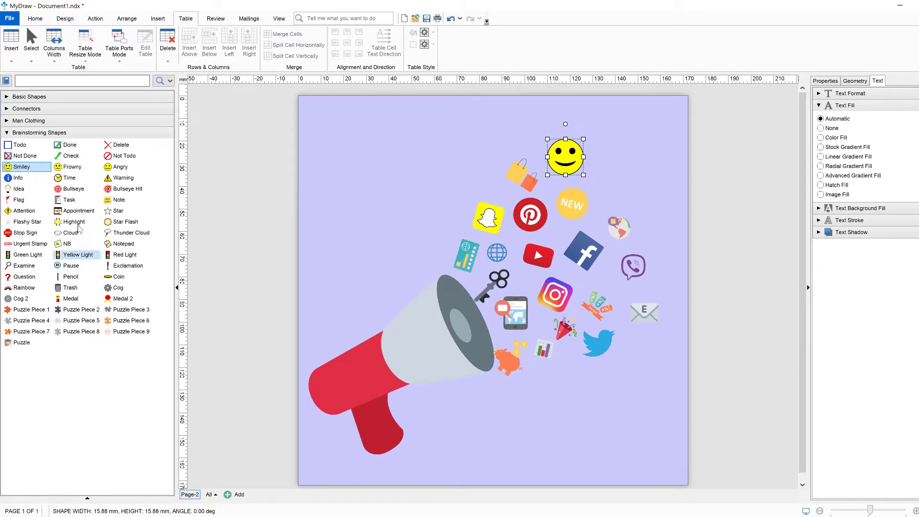
left_click(78, 223)
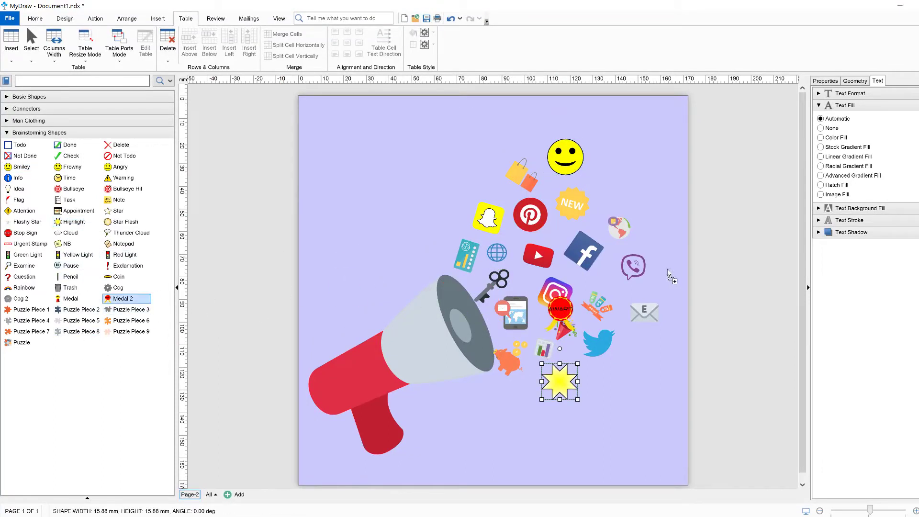
left_click_drag(665, 226, 639, 177)
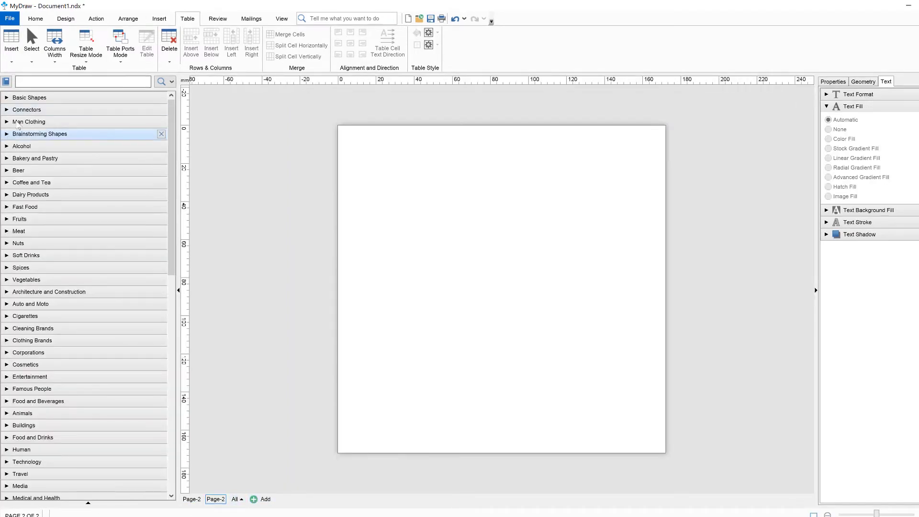
- Scroll the library list, then expand and collapse Brainstorming Shapes and Alcohol
scroll(57, 120, "down", 5)
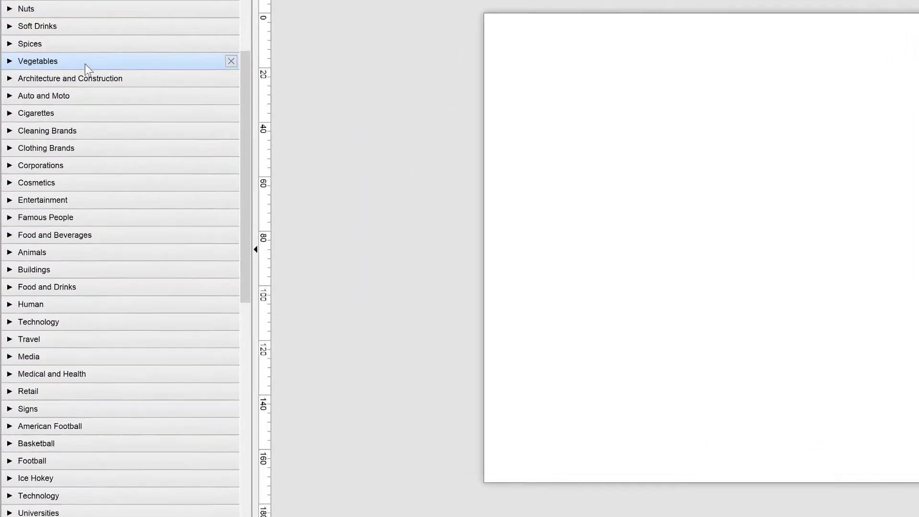
scroll(91, 99, "down", 5)
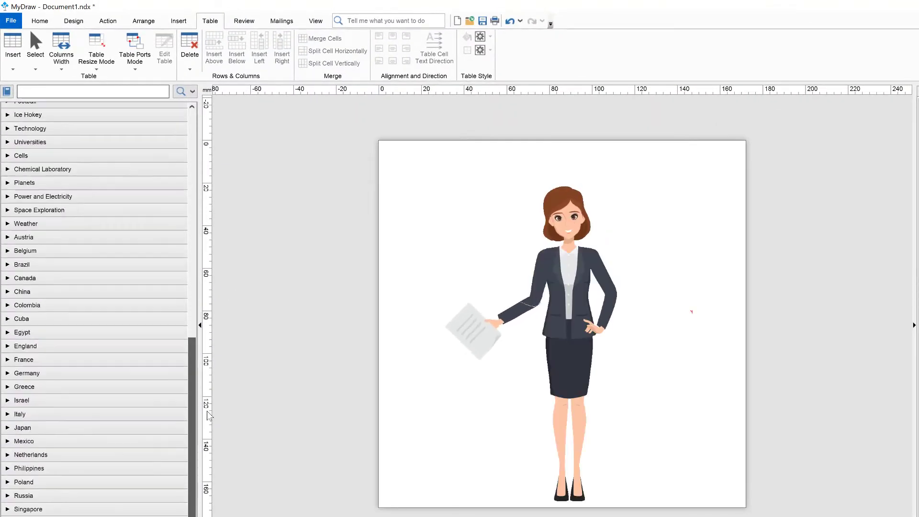
left_click_drag(192, 421, 216, 178)
scroll(82, 158, "up", 5)
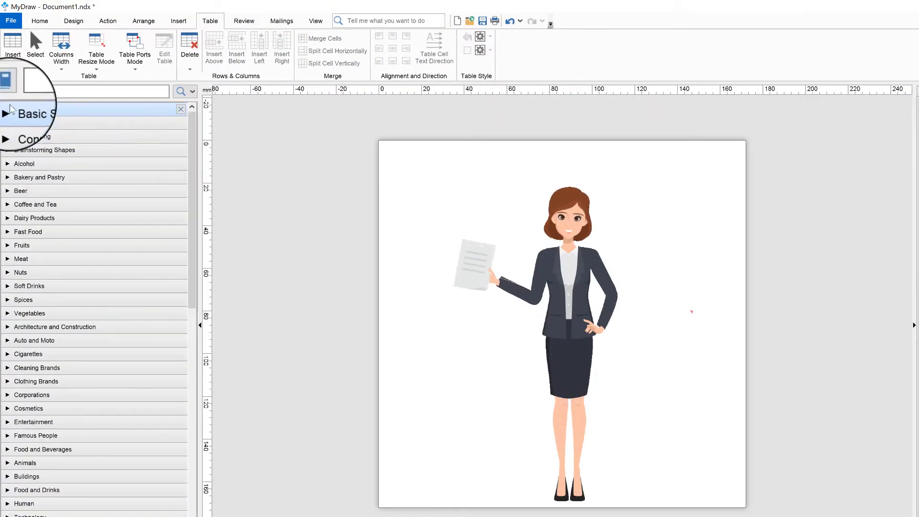
left_click(8, 149)
left_click(8, 150)
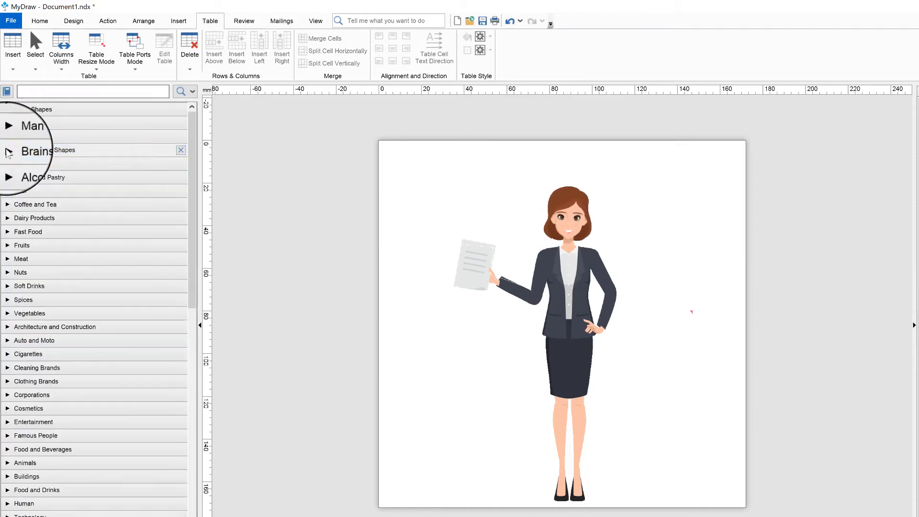
left_click(7, 164)
left_click(7, 164)
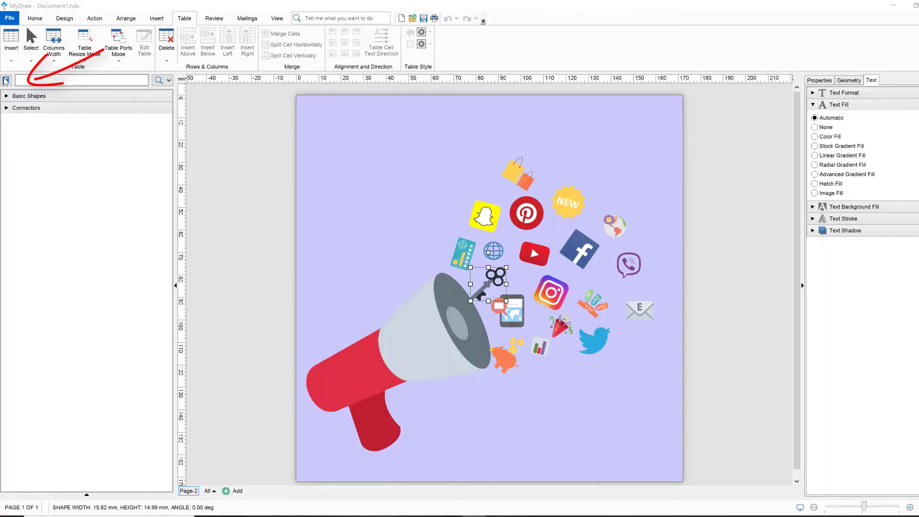
- In the Library Gallery, browse General and Clipart folders, then check Fashion > Man Clothing and confirm
left_click(6, 80)
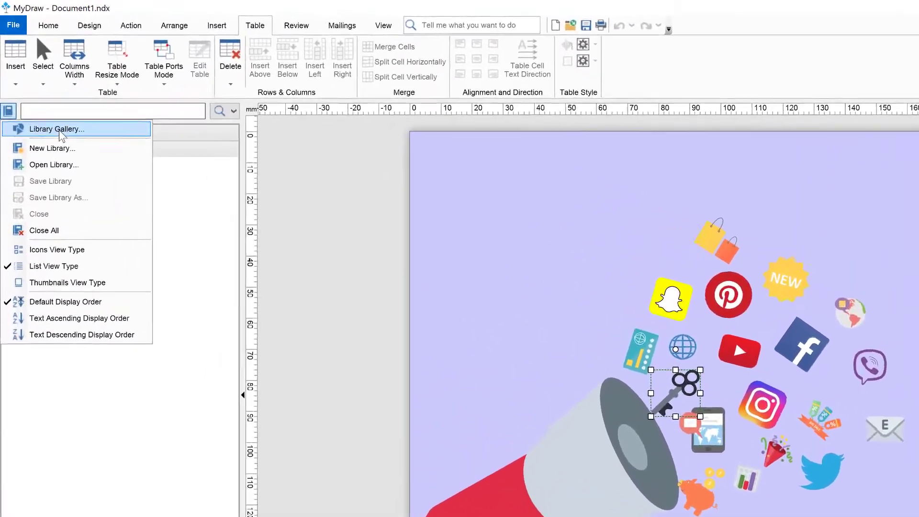
left_click(48, 109)
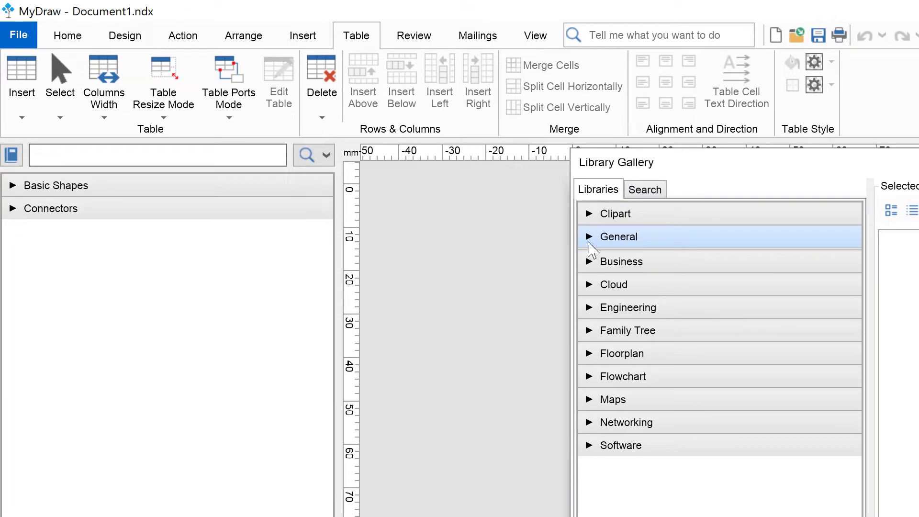
left_click(590, 244)
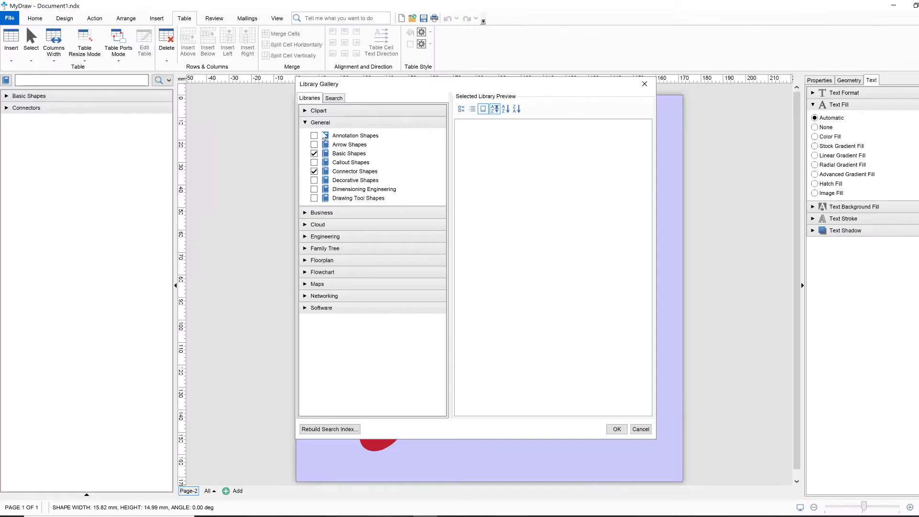
left_click(607, 236)
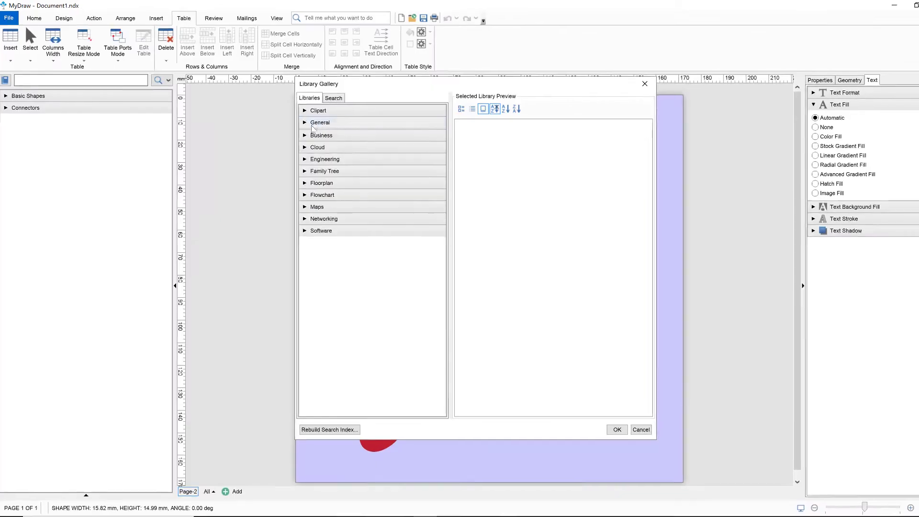
left_click(295, 106)
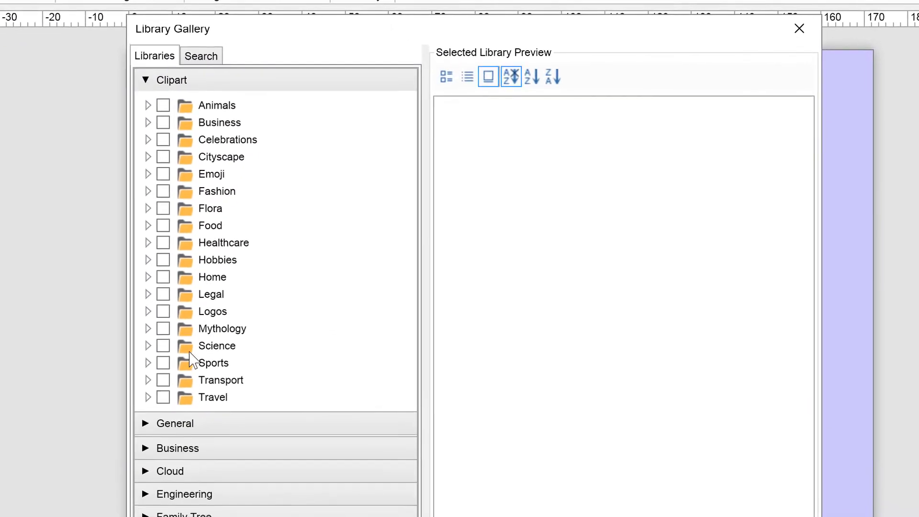
left_click(148, 260)
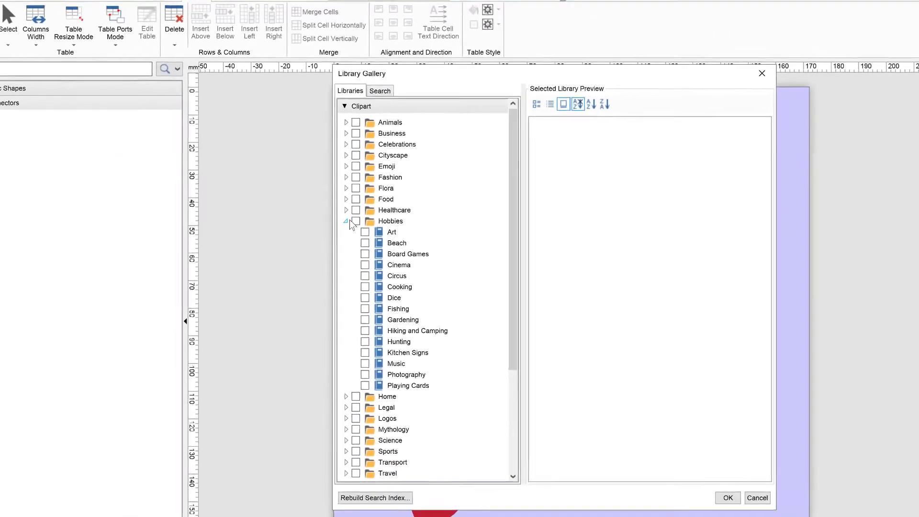
left_click(147, 260)
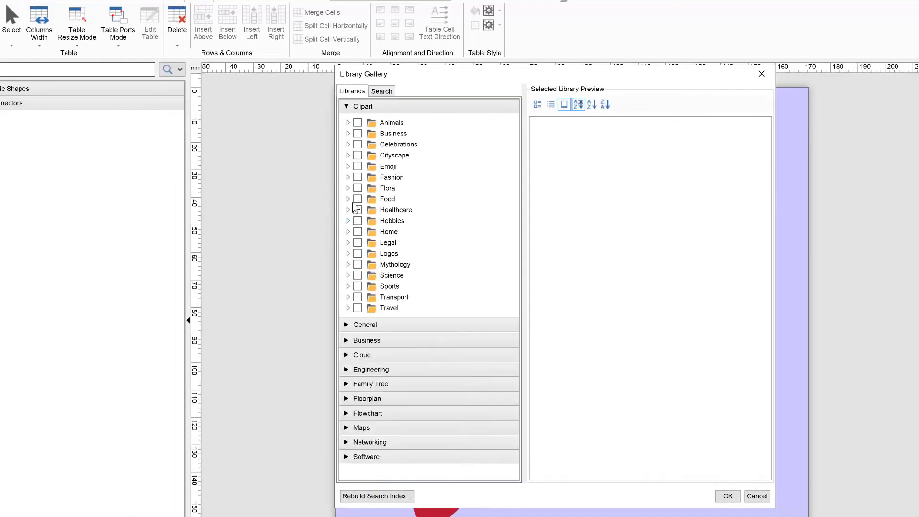
left_click(347, 177)
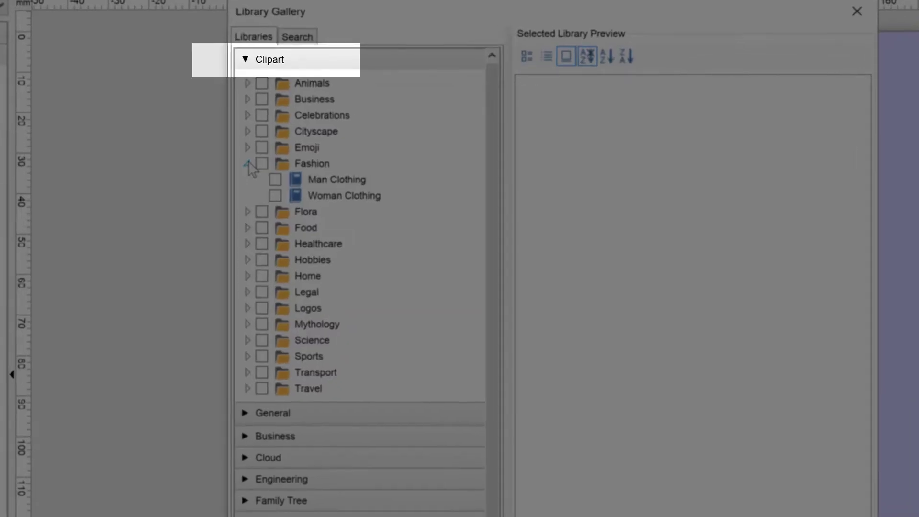
left_click(248, 164)
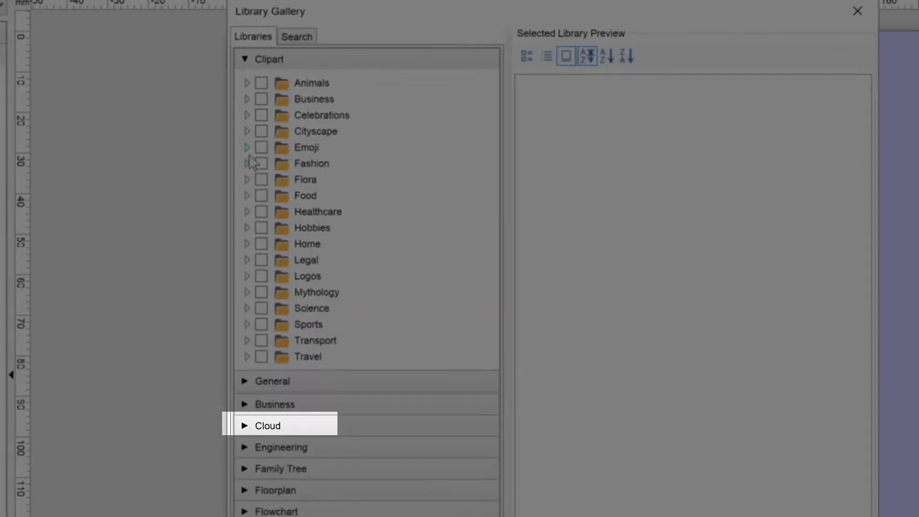
left_click(249, 164)
left_click(276, 180)
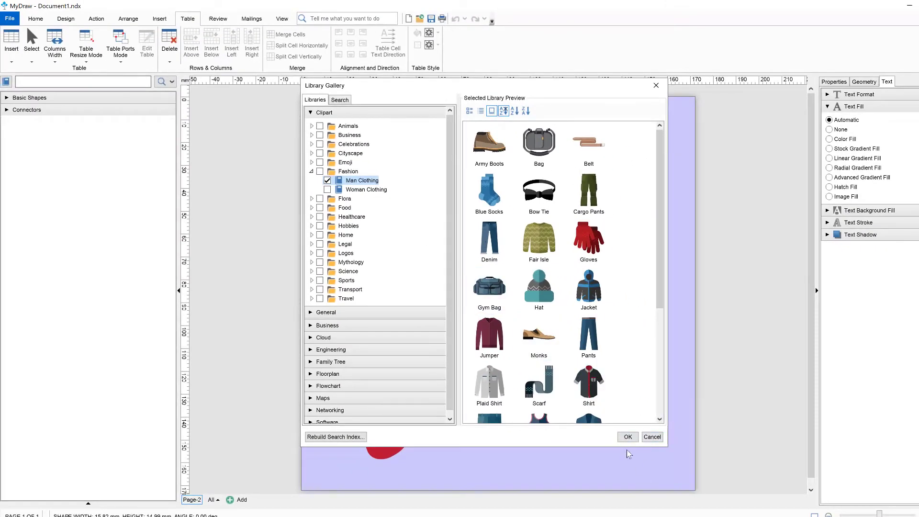
left_click(628, 436)
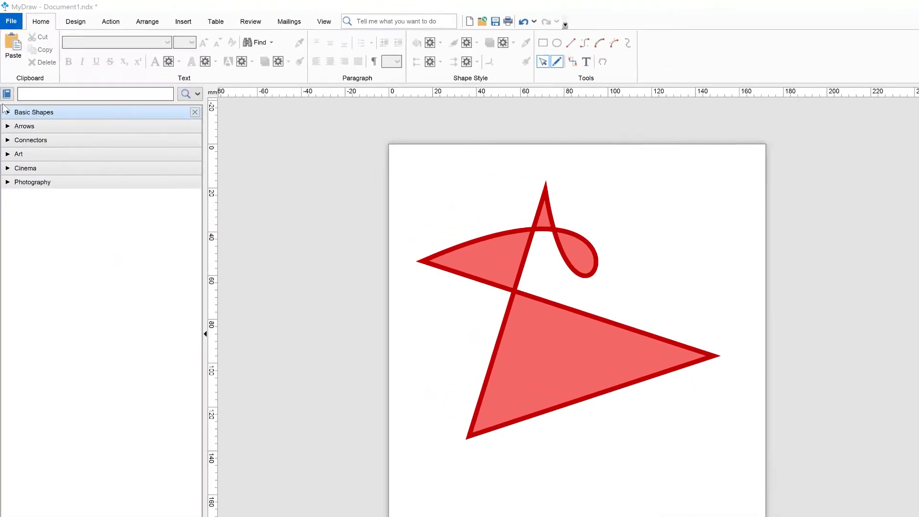
- Create a new library titled 'Test' with an author name
left_click(6, 94)
left_click(27, 129)
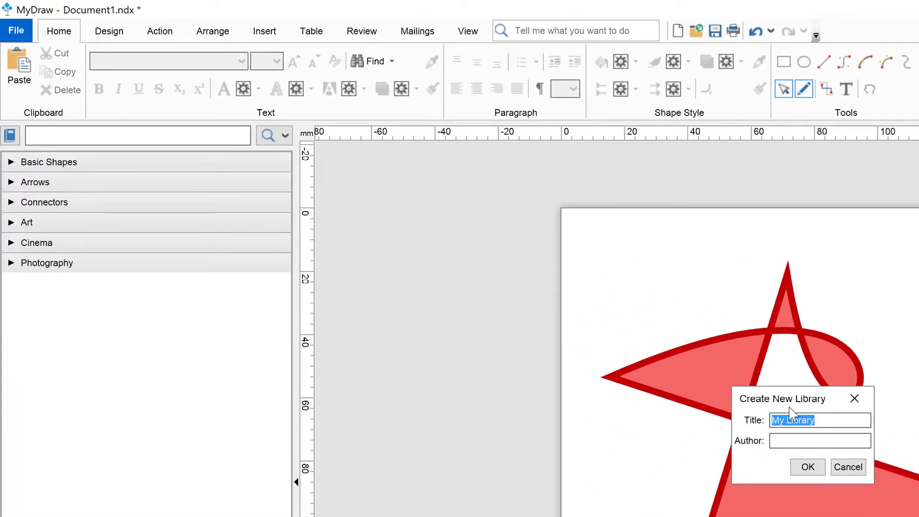
type("Test")
key("Tab")
type("Me")
key("Return")
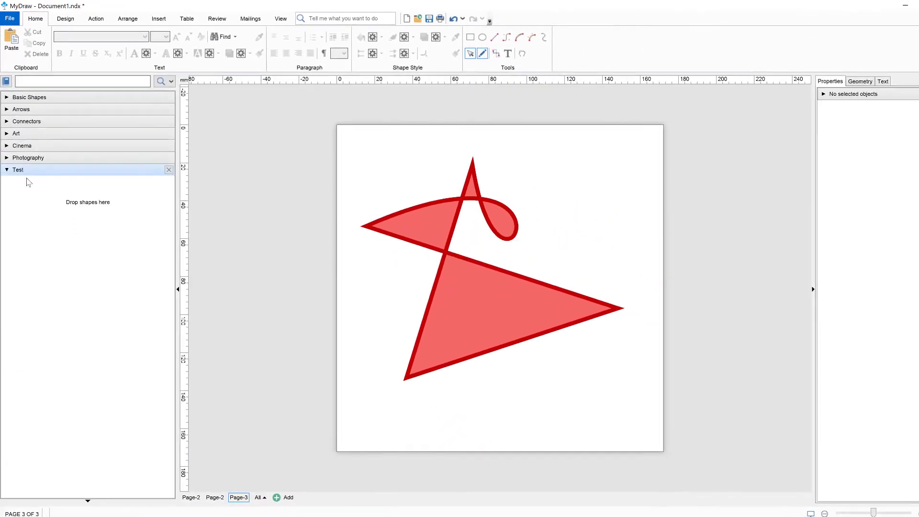
- Save the red shape into Test, place a copy on a new page and rotate it
left_click_drag(289, 279, 35, 207)
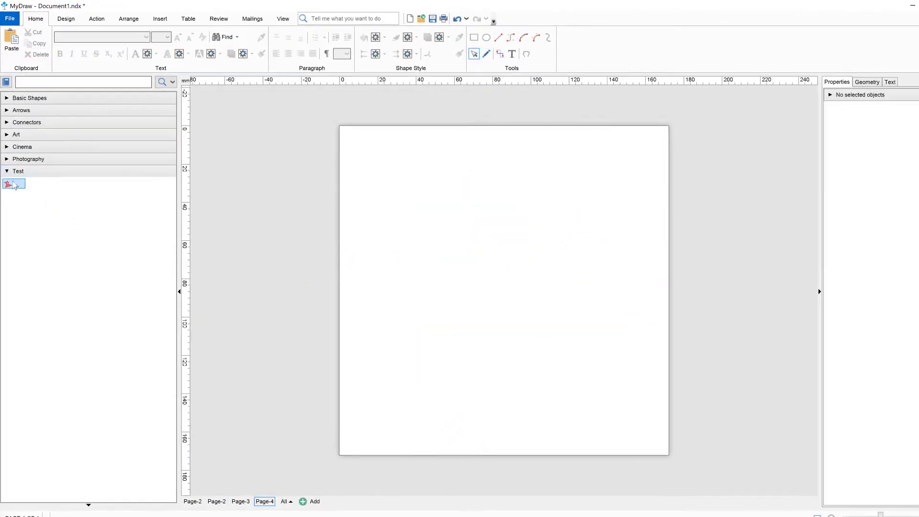
left_click_drag(14, 183, 567, 250)
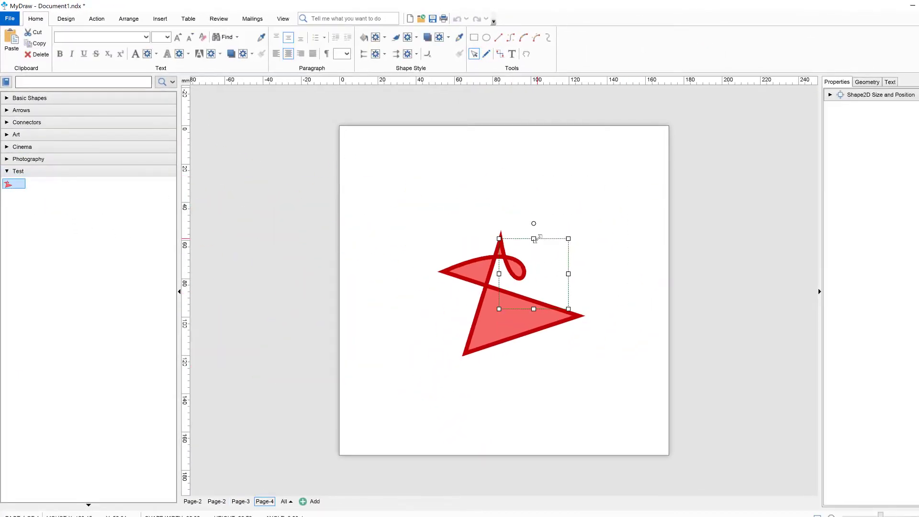
left_click_drag(534, 223, 554, 174)
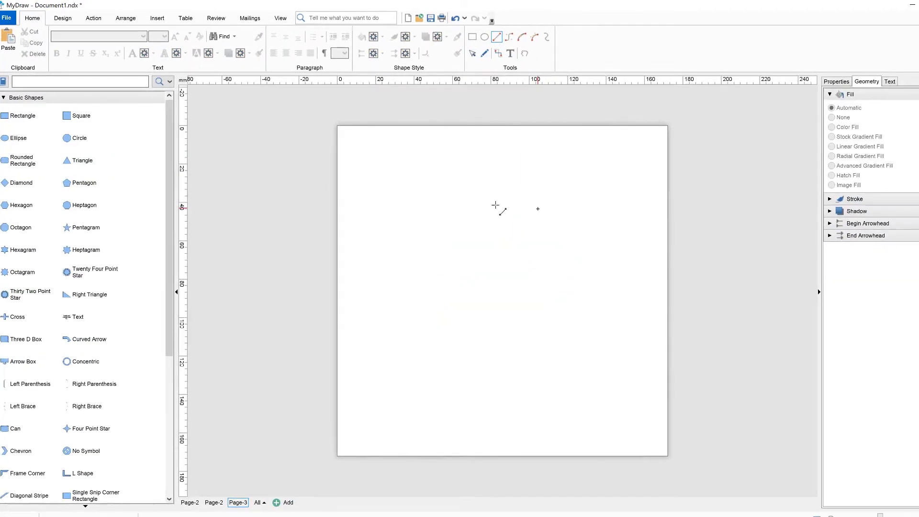
- Draw a closed outline shape and give it a solid red fill
left_click_drag(375, 186, 373, 310)
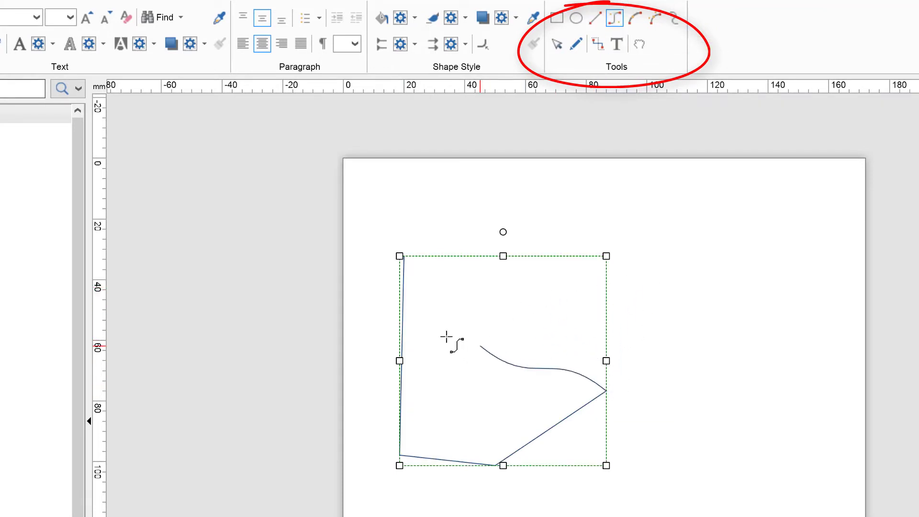
left_click(403, 256)
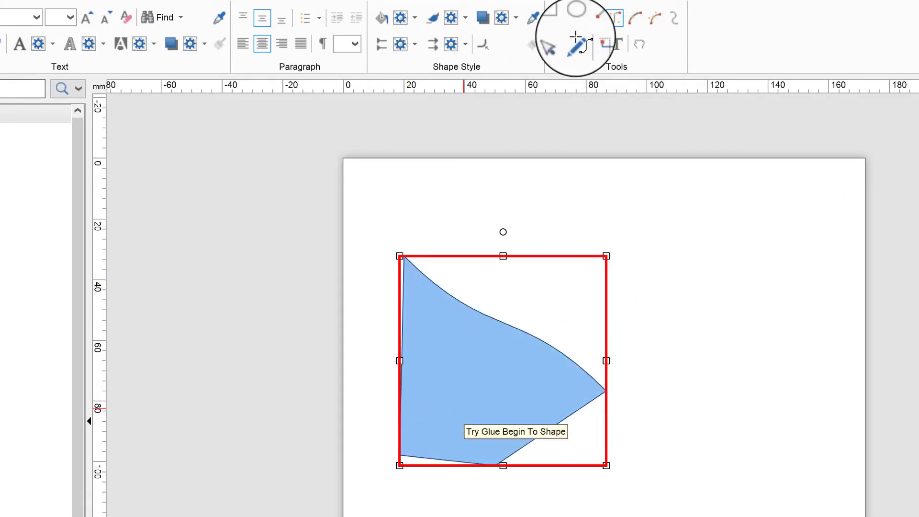
left_click(552, 44)
left_click(578, 48)
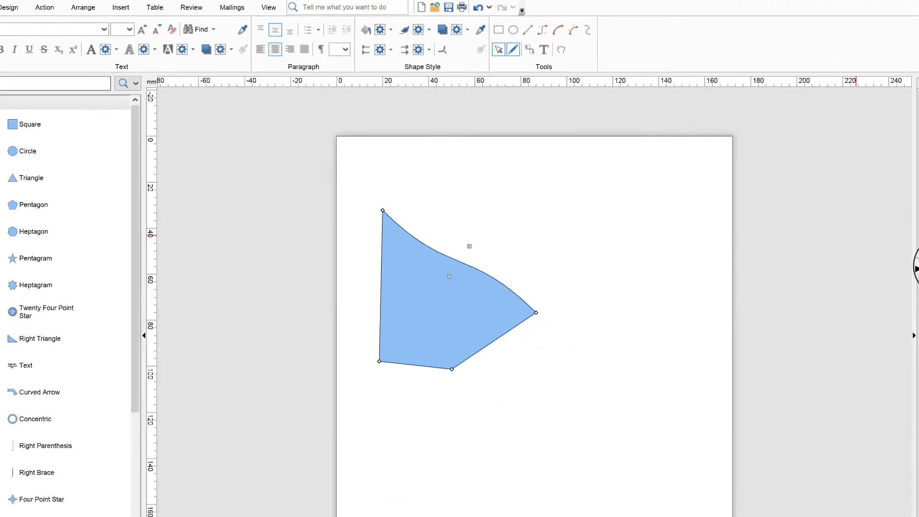
left_click(829, 125)
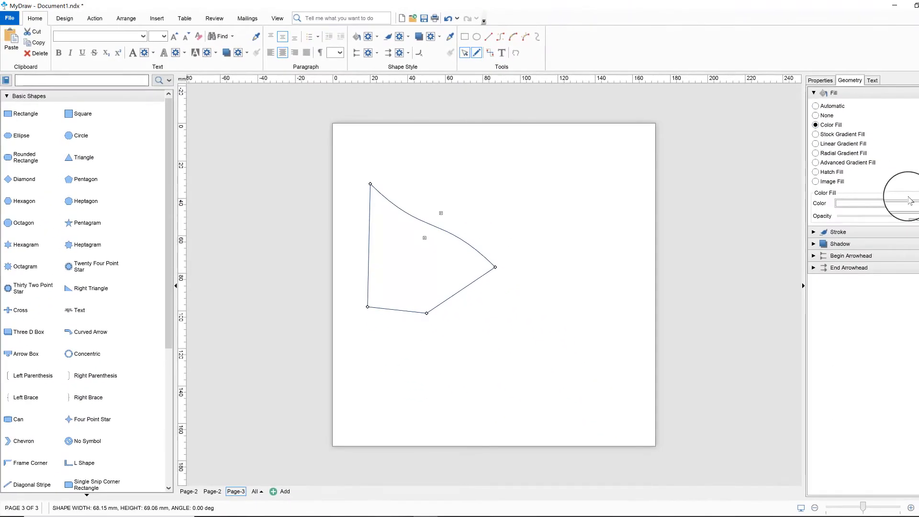
left_click(910, 200)
left_click(900, 259)
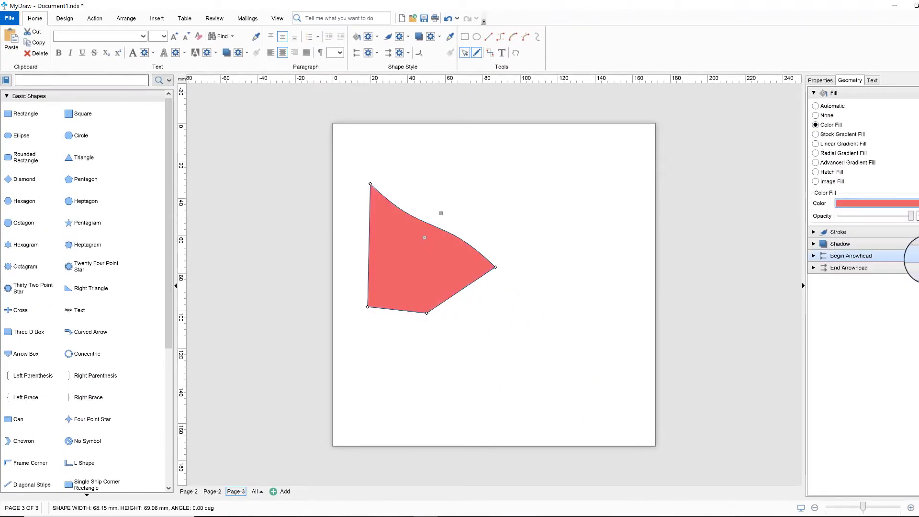
- Move the shape right, give it a dark red outline and pull its bottom-left corner outward
left_click_drag(422, 275, 494, 271)
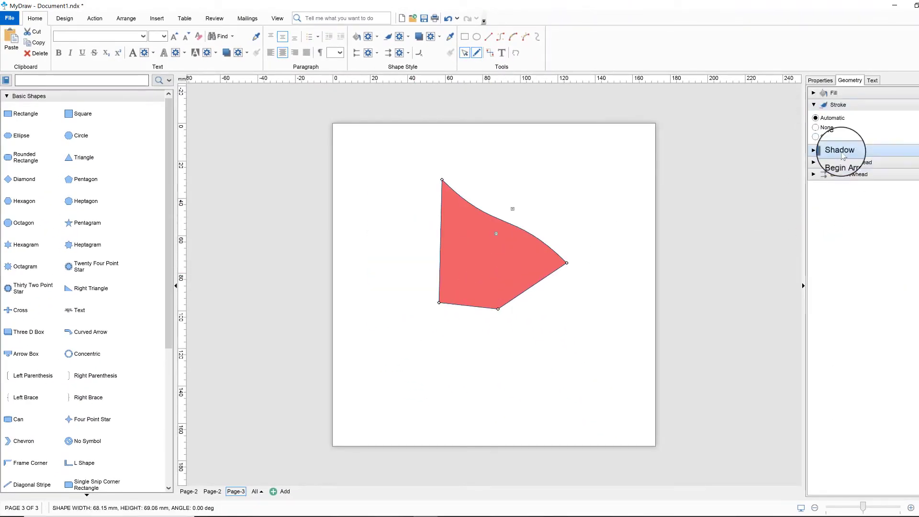
left_click(816, 137)
left_click(912, 158)
left_click(849, 282)
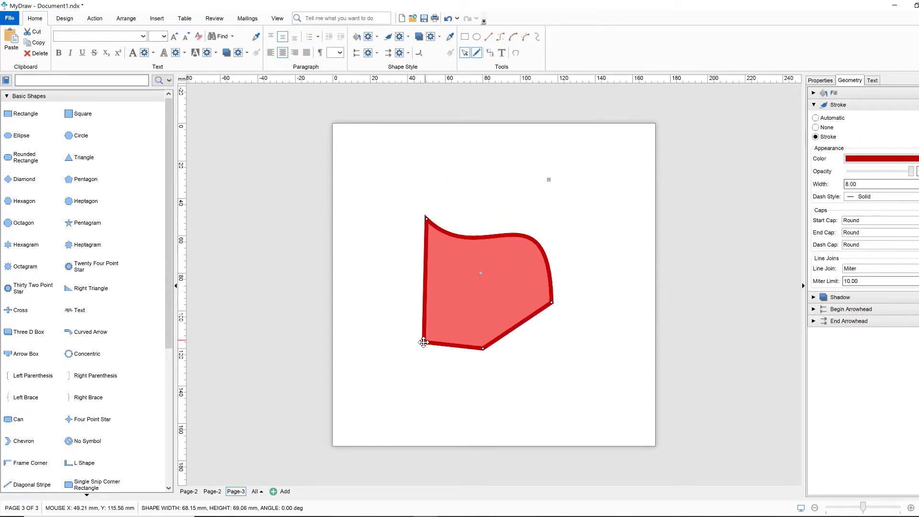
left_click_drag(423, 343, 371, 363)
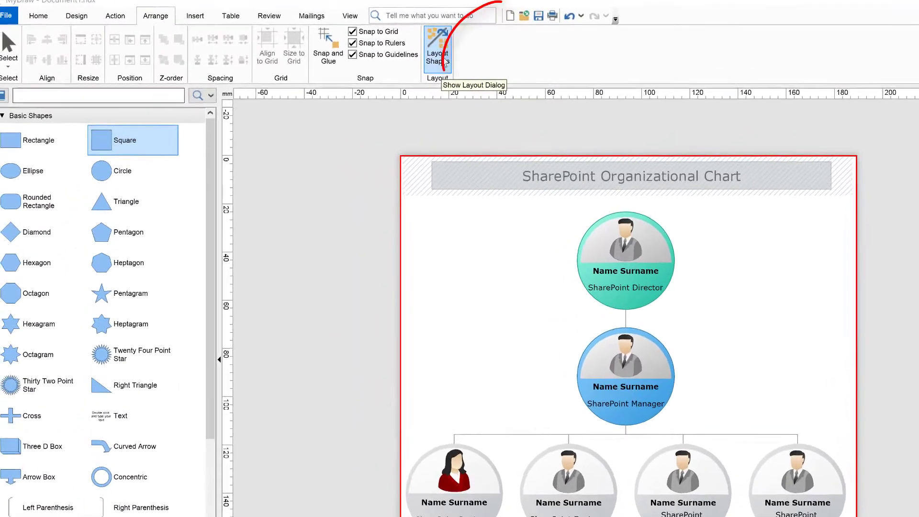
- Lay the org chart out with Bottom to Top direction
left_click(328, 42)
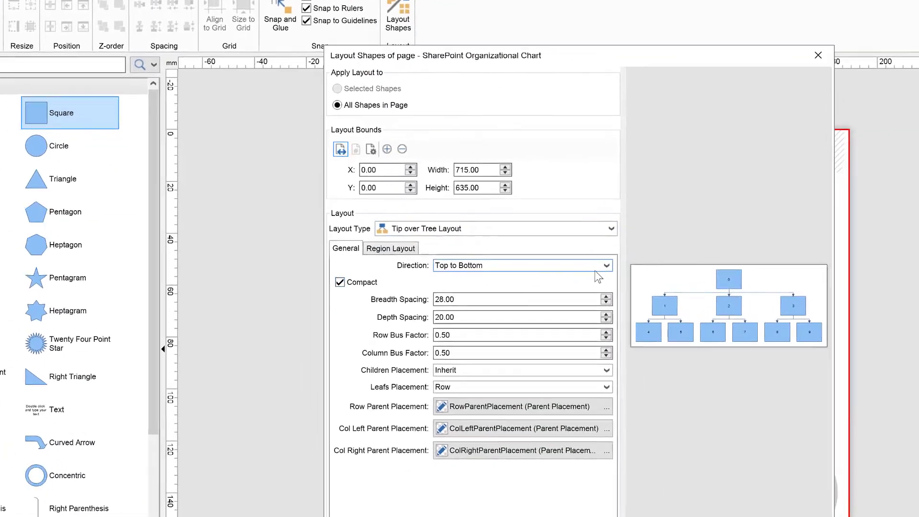
left_click(711, 310)
left_click(669, 331)
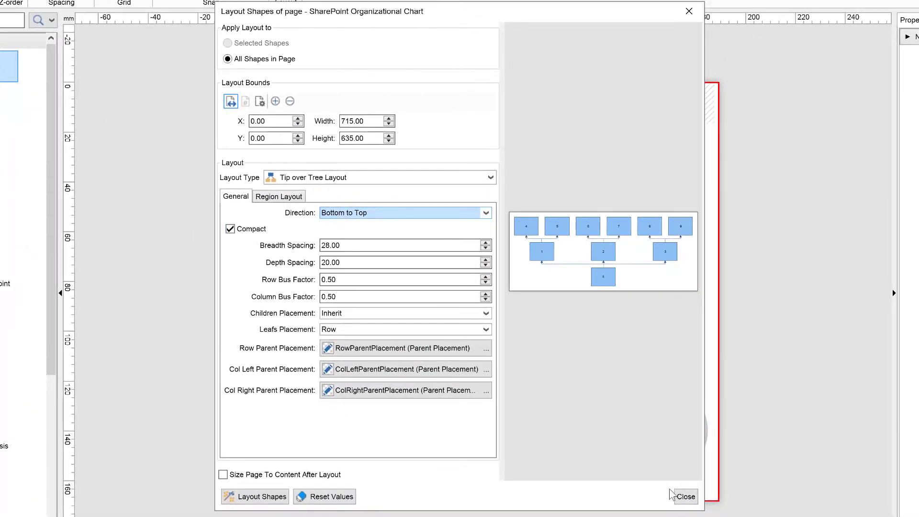
left_click(690, 497)
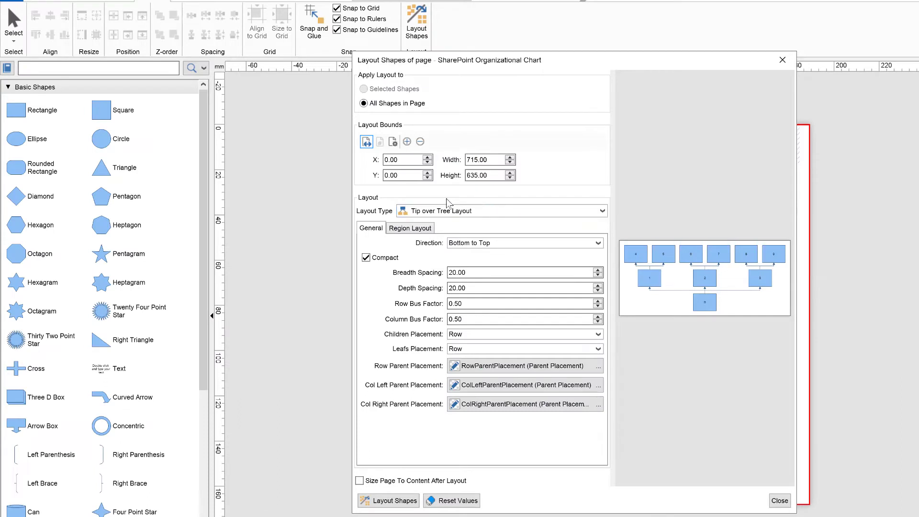
- Try Stack, Wrap Flow and Table Flow layouts, then reposition the Director and Manager shapes
left_click(474, 211)
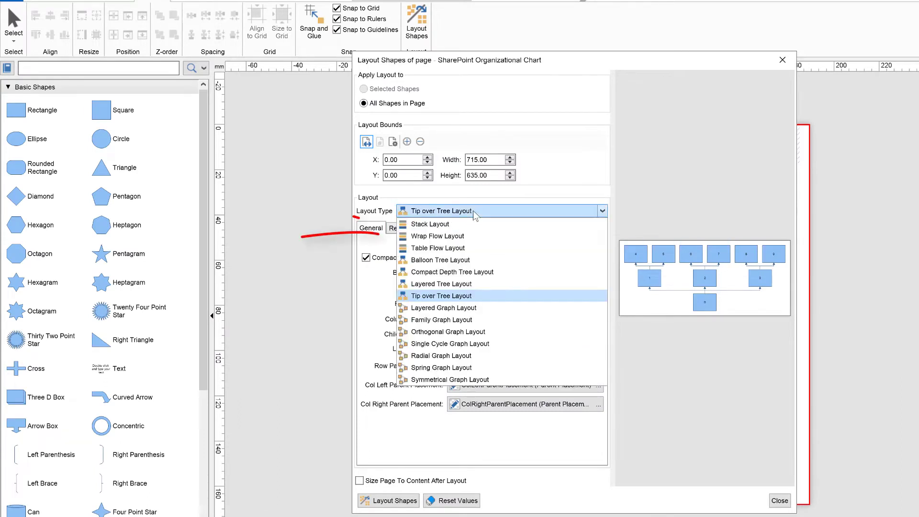
left_click(468, 228)
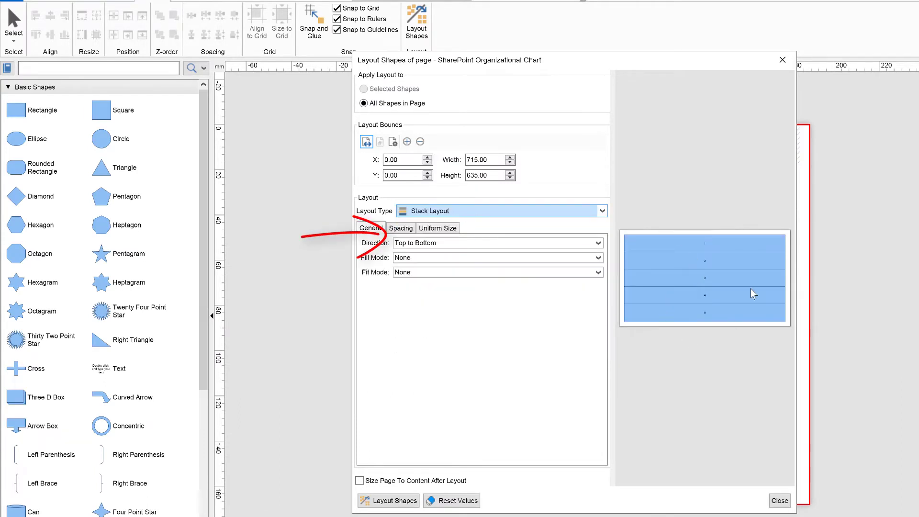
left_click(540, 212)
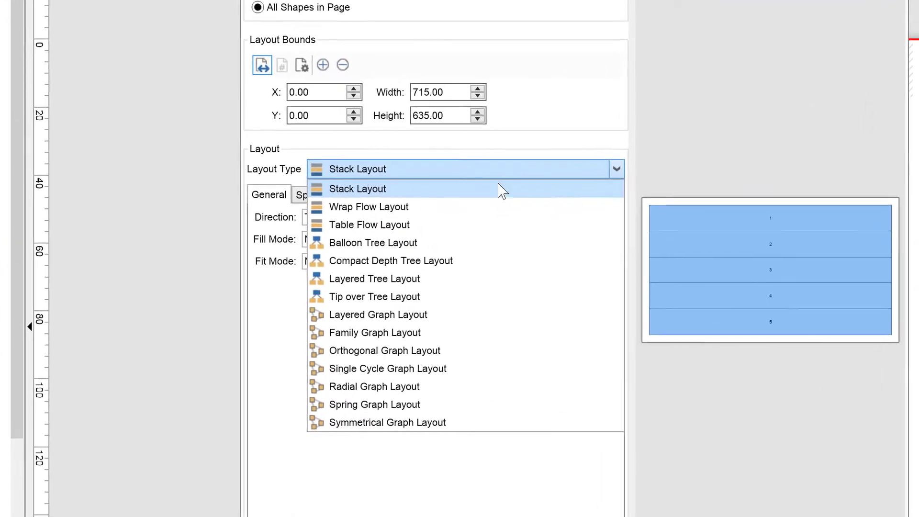
left_click(485, 206)
left_click(593, 164)
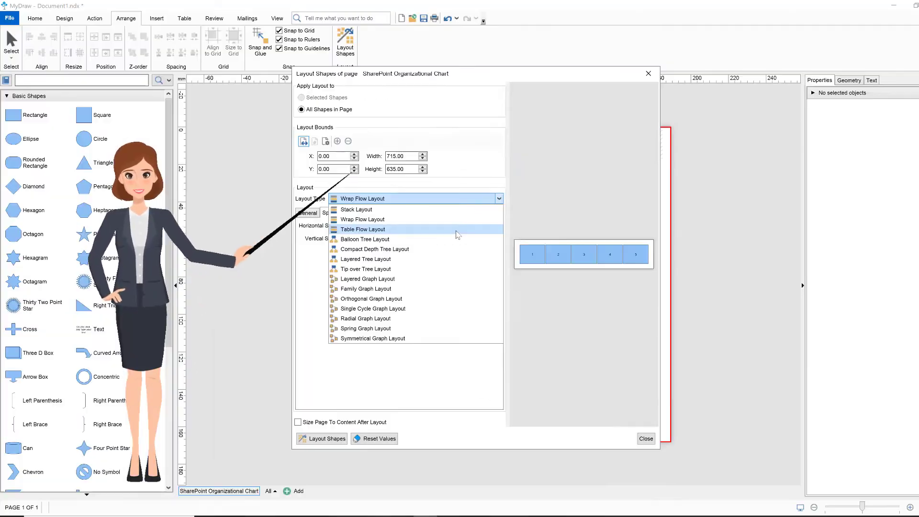
left_click(593, 221)
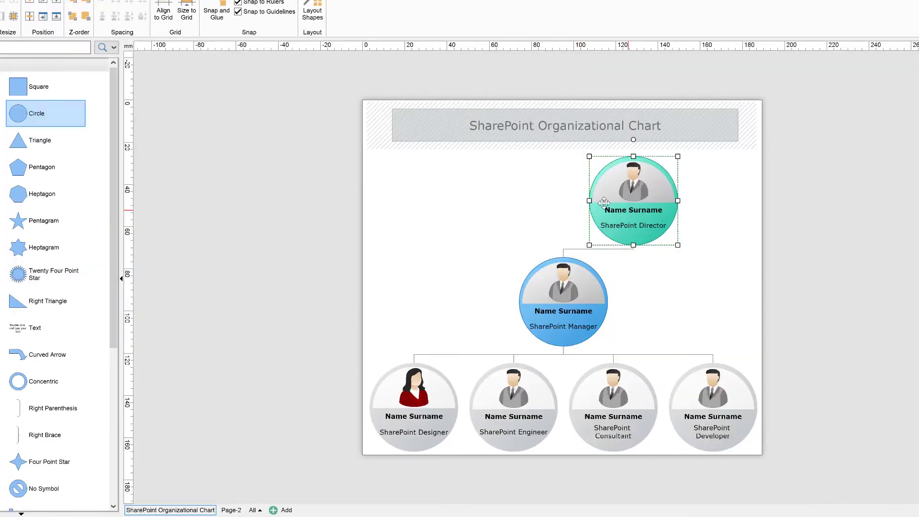
left_click_drag(604, 202, 469, 190)
left_click_drag(563, 306, 605, 282)
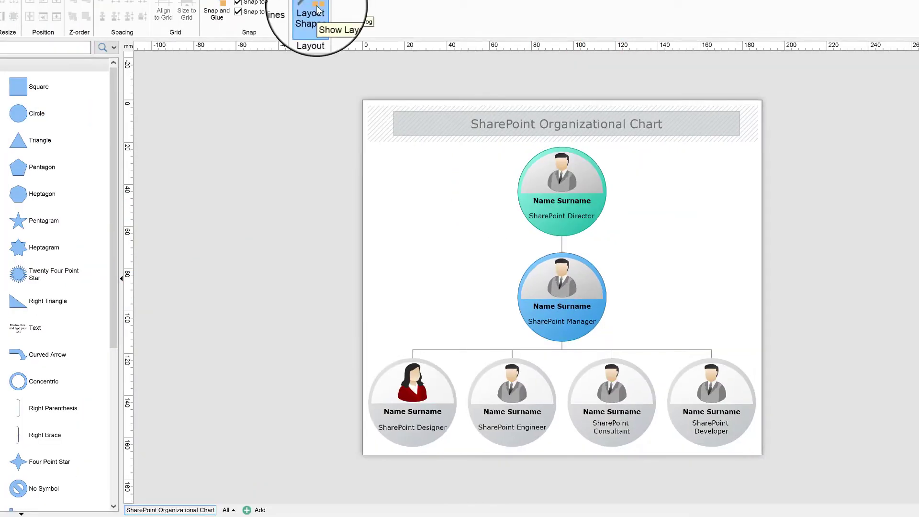
- Apply the Single Cycle Graph Layout to the chart and close the layout settings
left_click(312, 12)
left_click(416, 181)
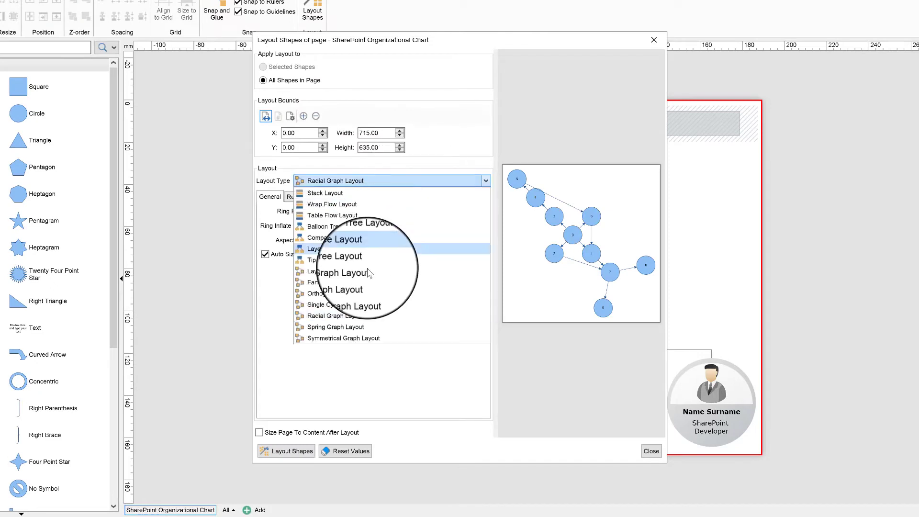
left_click(360, 309)
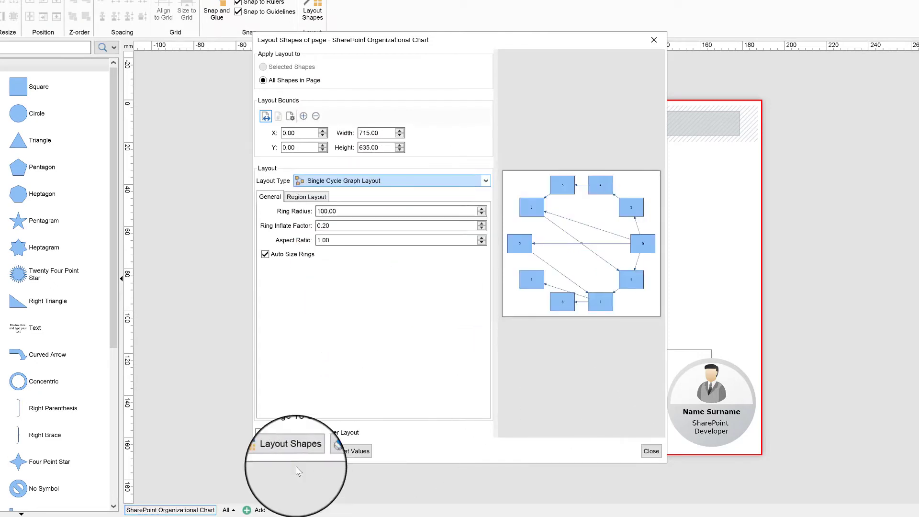
left_click(292, 450)
left_click(651, 452)
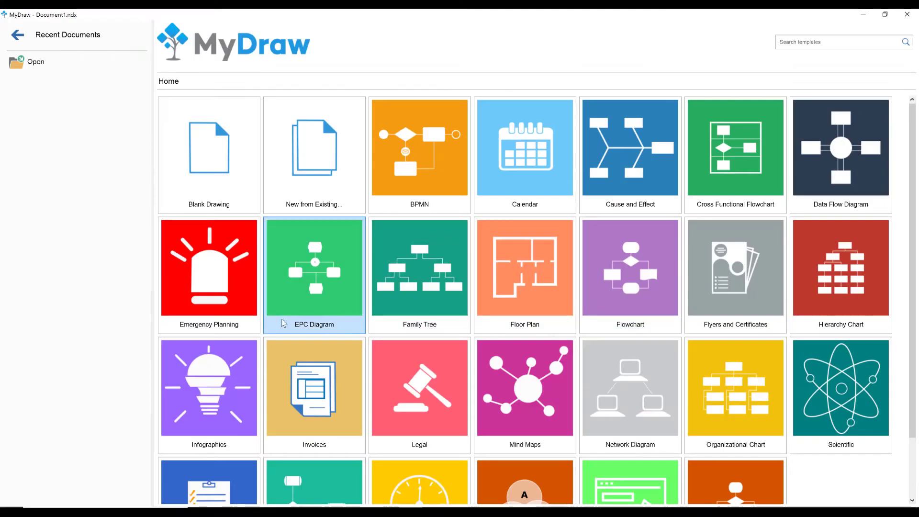
- Preview Layered Tree and Spring Graph layouts, then settle on Symmetrical Graph Layout
scroll(287, 306, "down", 2)
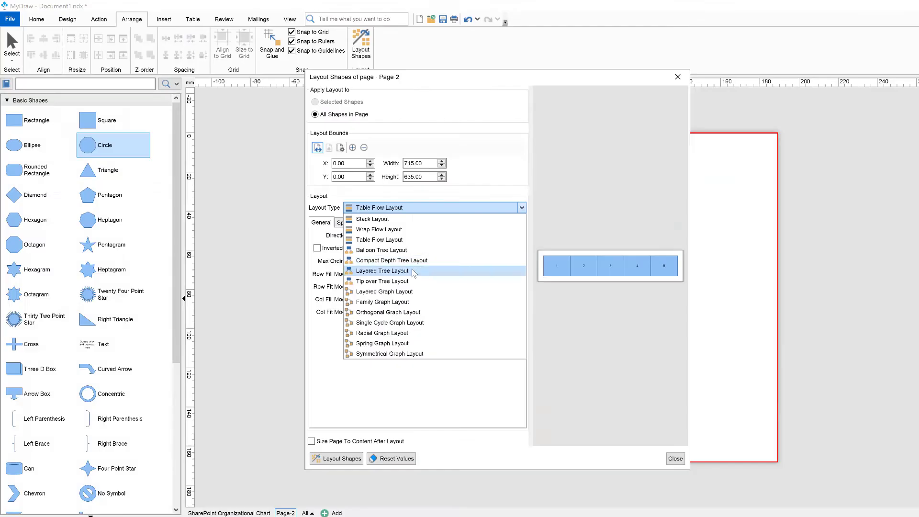
left_click(589, 269)
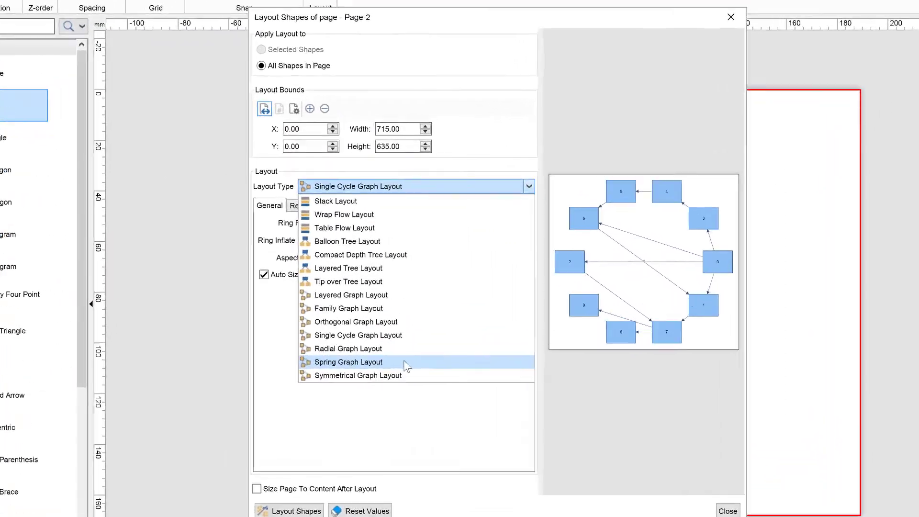
left_click(413, 355)
left_click(430, 194)
left_click(441, 354)
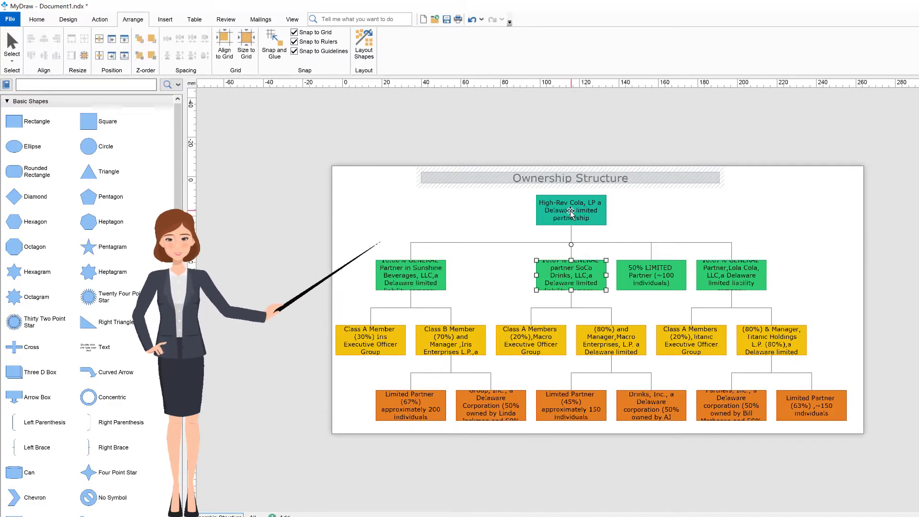
- Set the layout direction to Bottom to Top and apply it to the chart
left_click(411, 274)
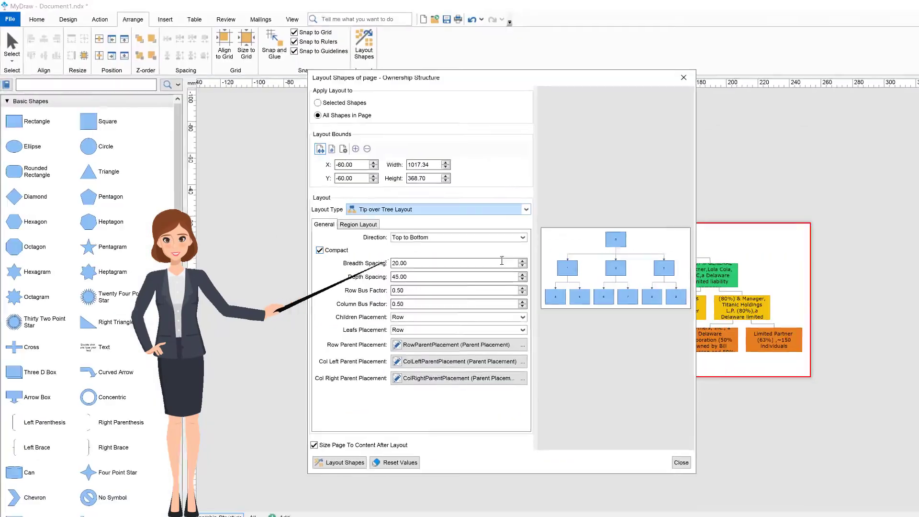
left_click(487, 237)
left_click(478, 253)
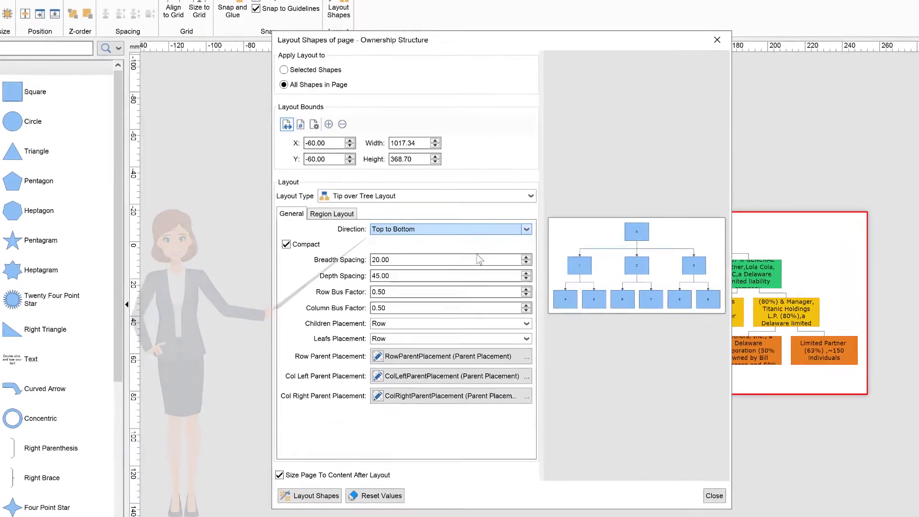
left_click(341, 463)
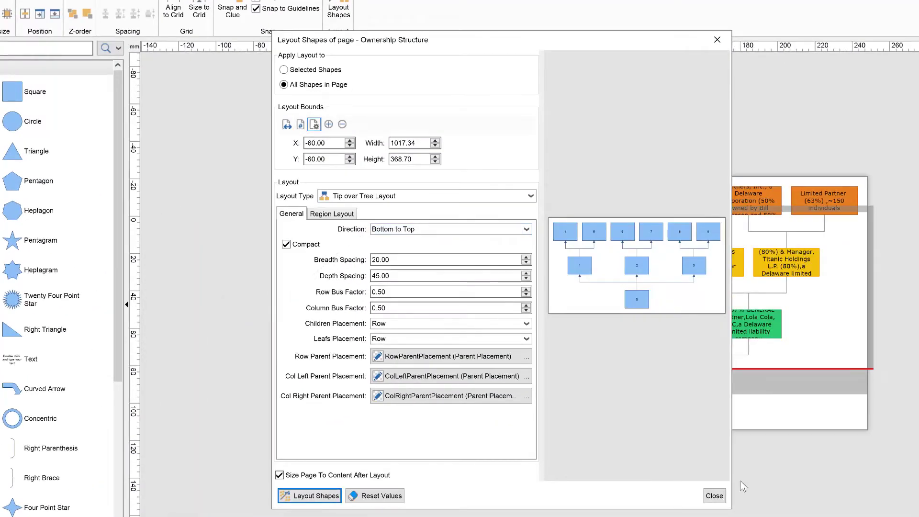
left_click(714, 495)
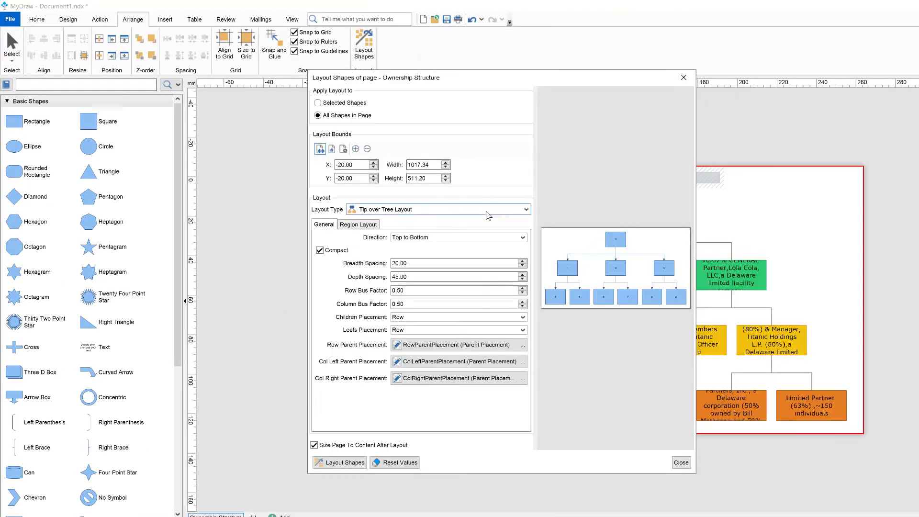
- Apply Balloon Tree Layout to the Ownership Structure chart around High-Rev Cola
left_click(407, 209)
left_click(407, 252)
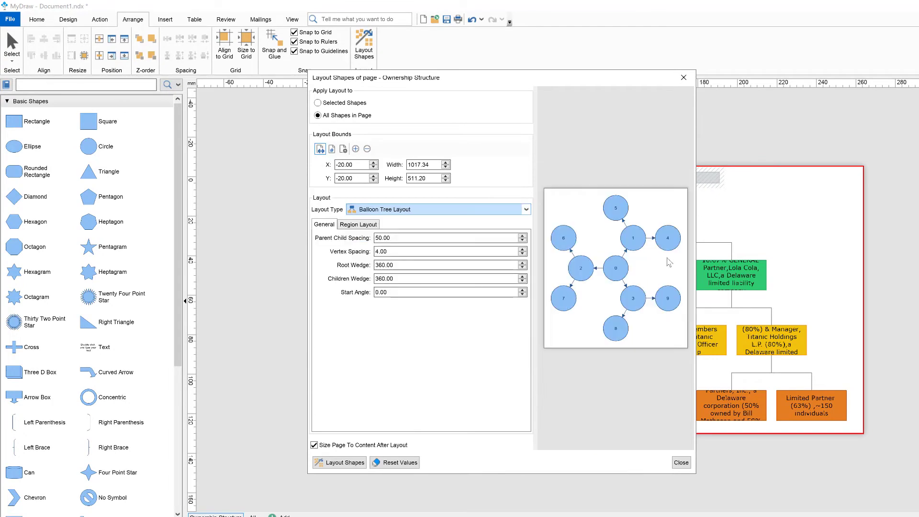
left_click(350, 462)
left_click(681, 463)
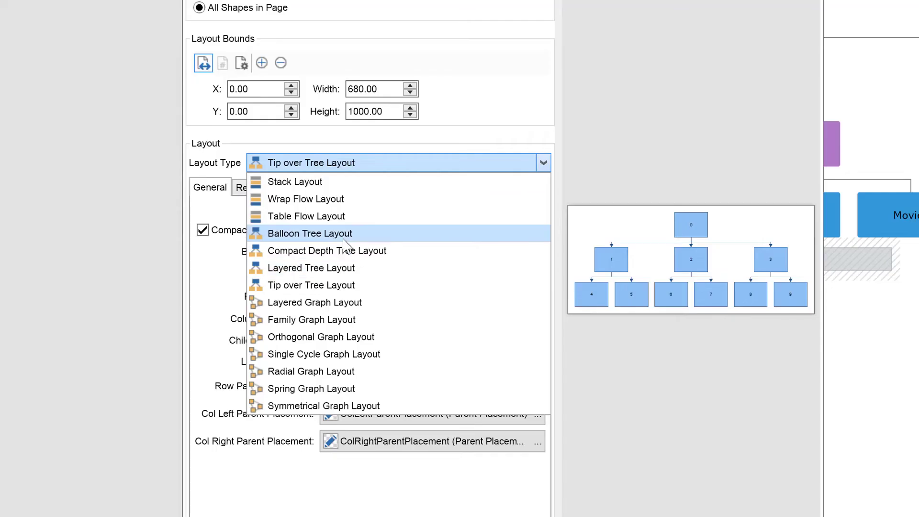
left_click(343, 237)
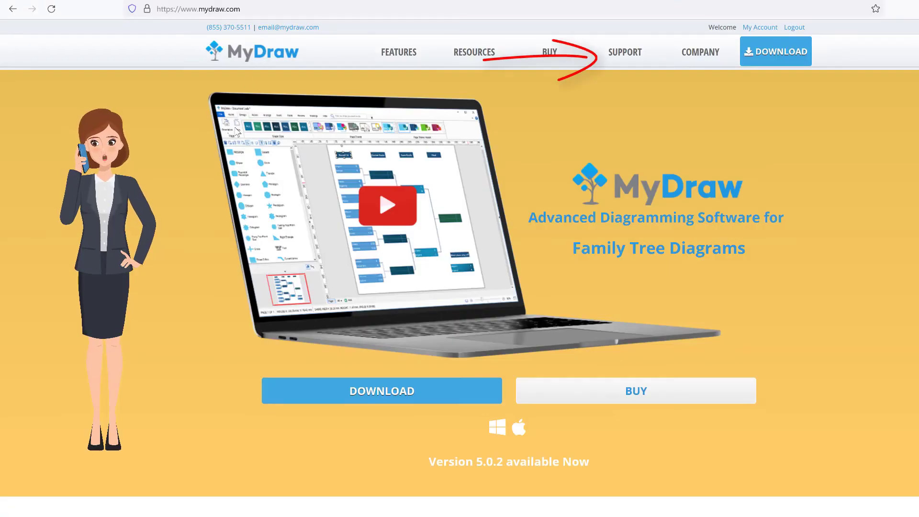
- From the SUPPORT page, open READ ONLINE HELP under Help Documentation
left_click(626, 56)
scroll(626, 191, "down", 10)
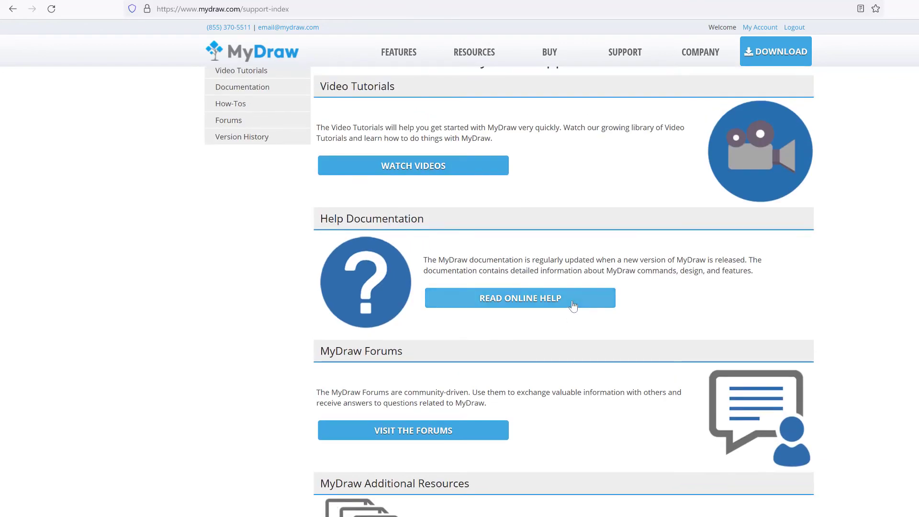
left_click(573, 305)
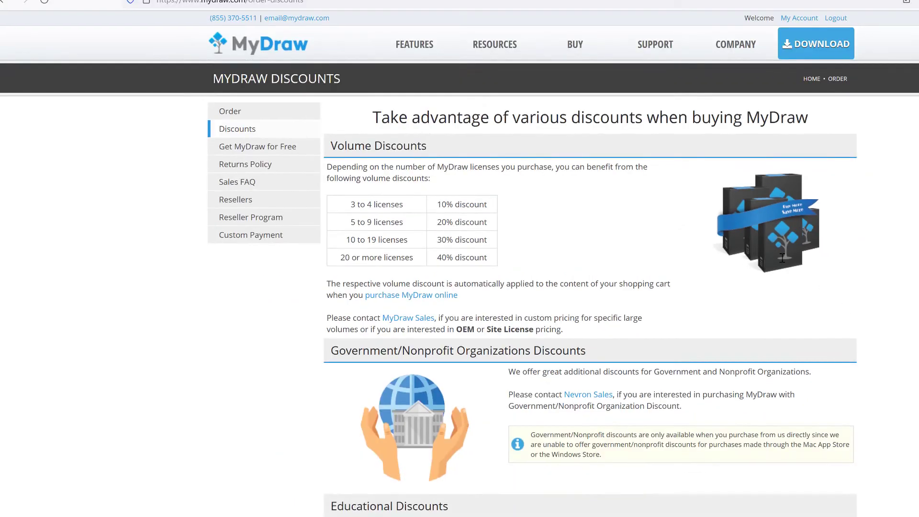
- Scroll through the Discounts page to review the volume discount offers
scroll(689, 206, "down", 10)
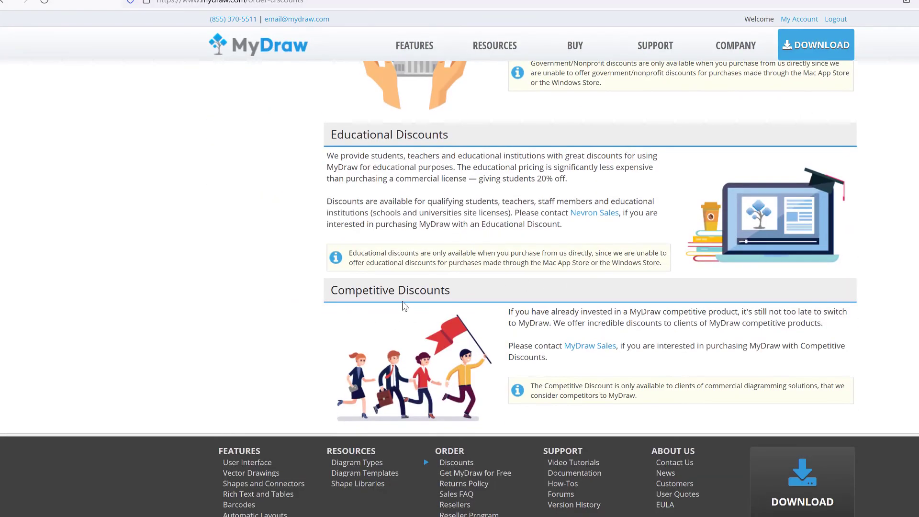
scroll(431, 178, "up", 8)
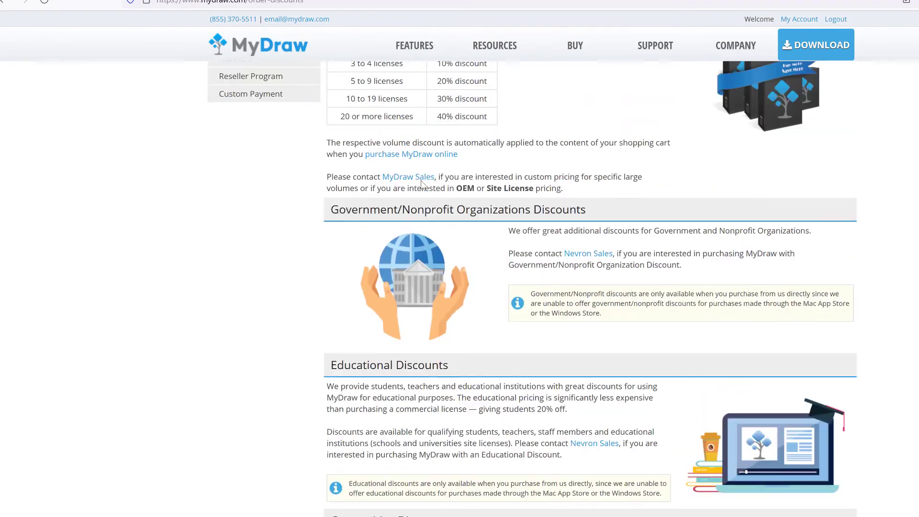
scroll(734, 234, "down", 8)
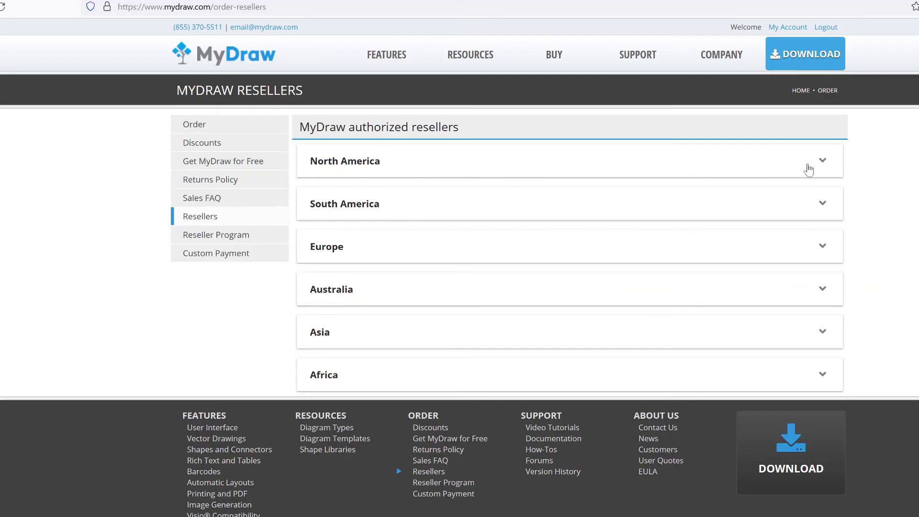
left_click(810, 170)
left_click(823, 164)
left_click(817, 206)
left_click(818, 206)
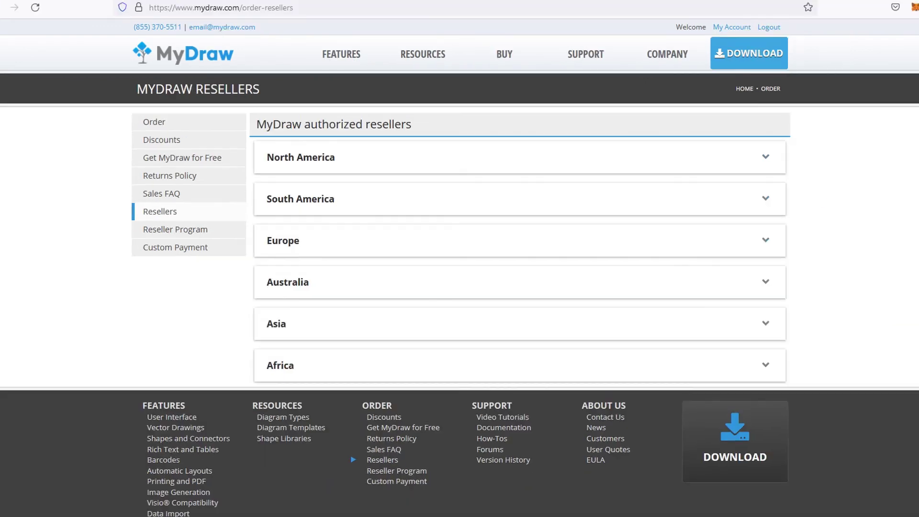